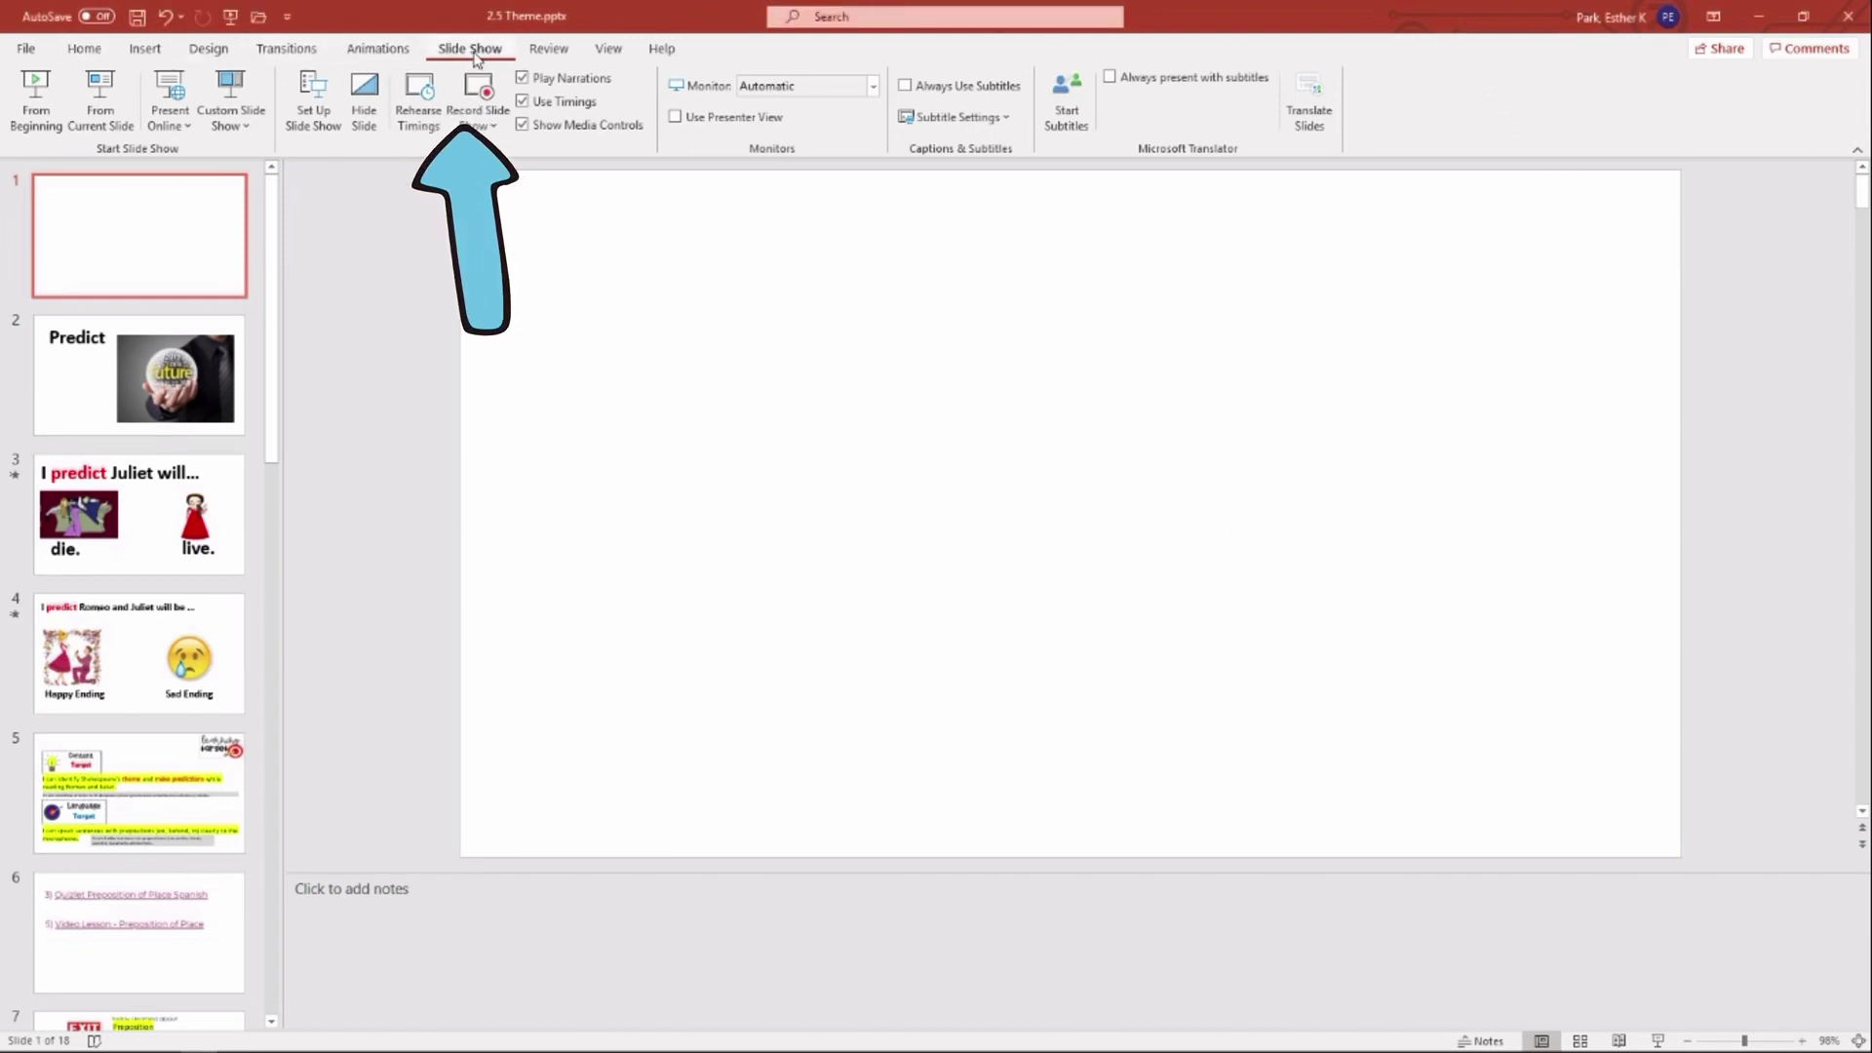
# Step: Open Start Subtitles, keeping English as the spoken language and choosing English subtitles
pyautogui.click(1066, 124)
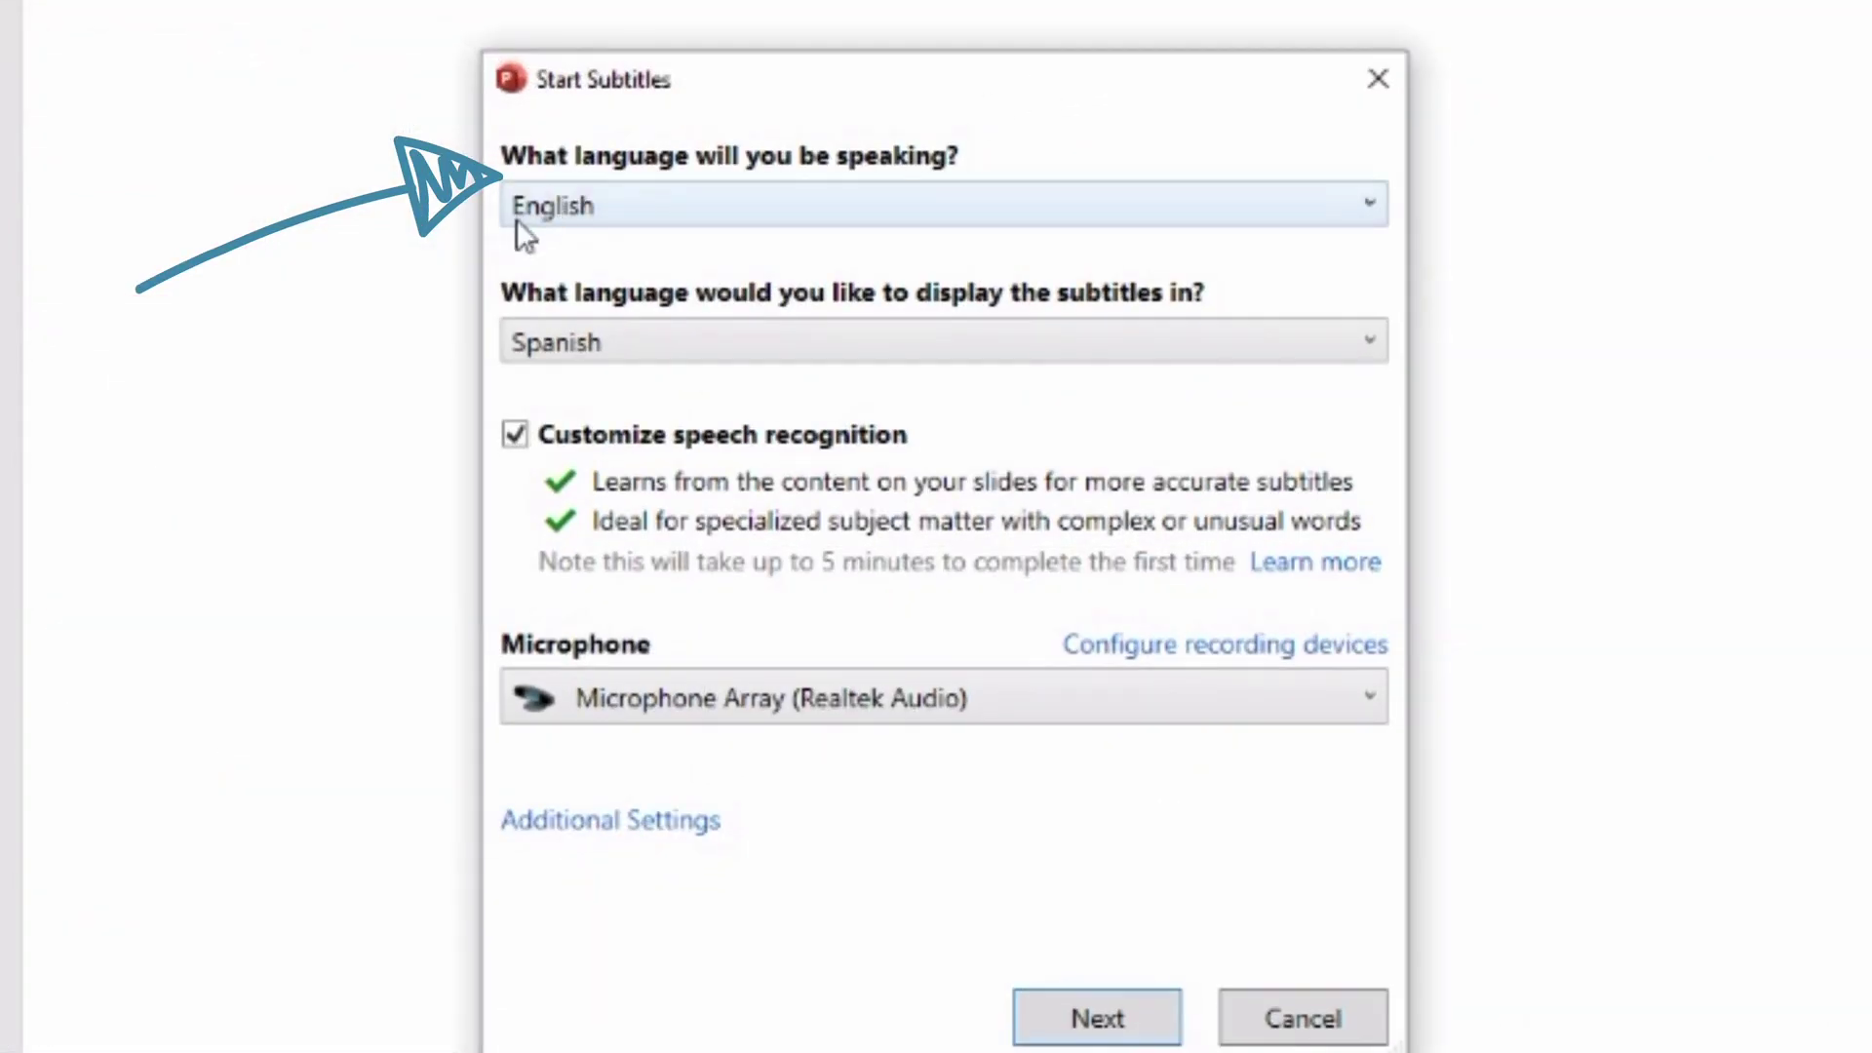
pyautogui.click(517, 221)
pyautogui.click(542, 381)
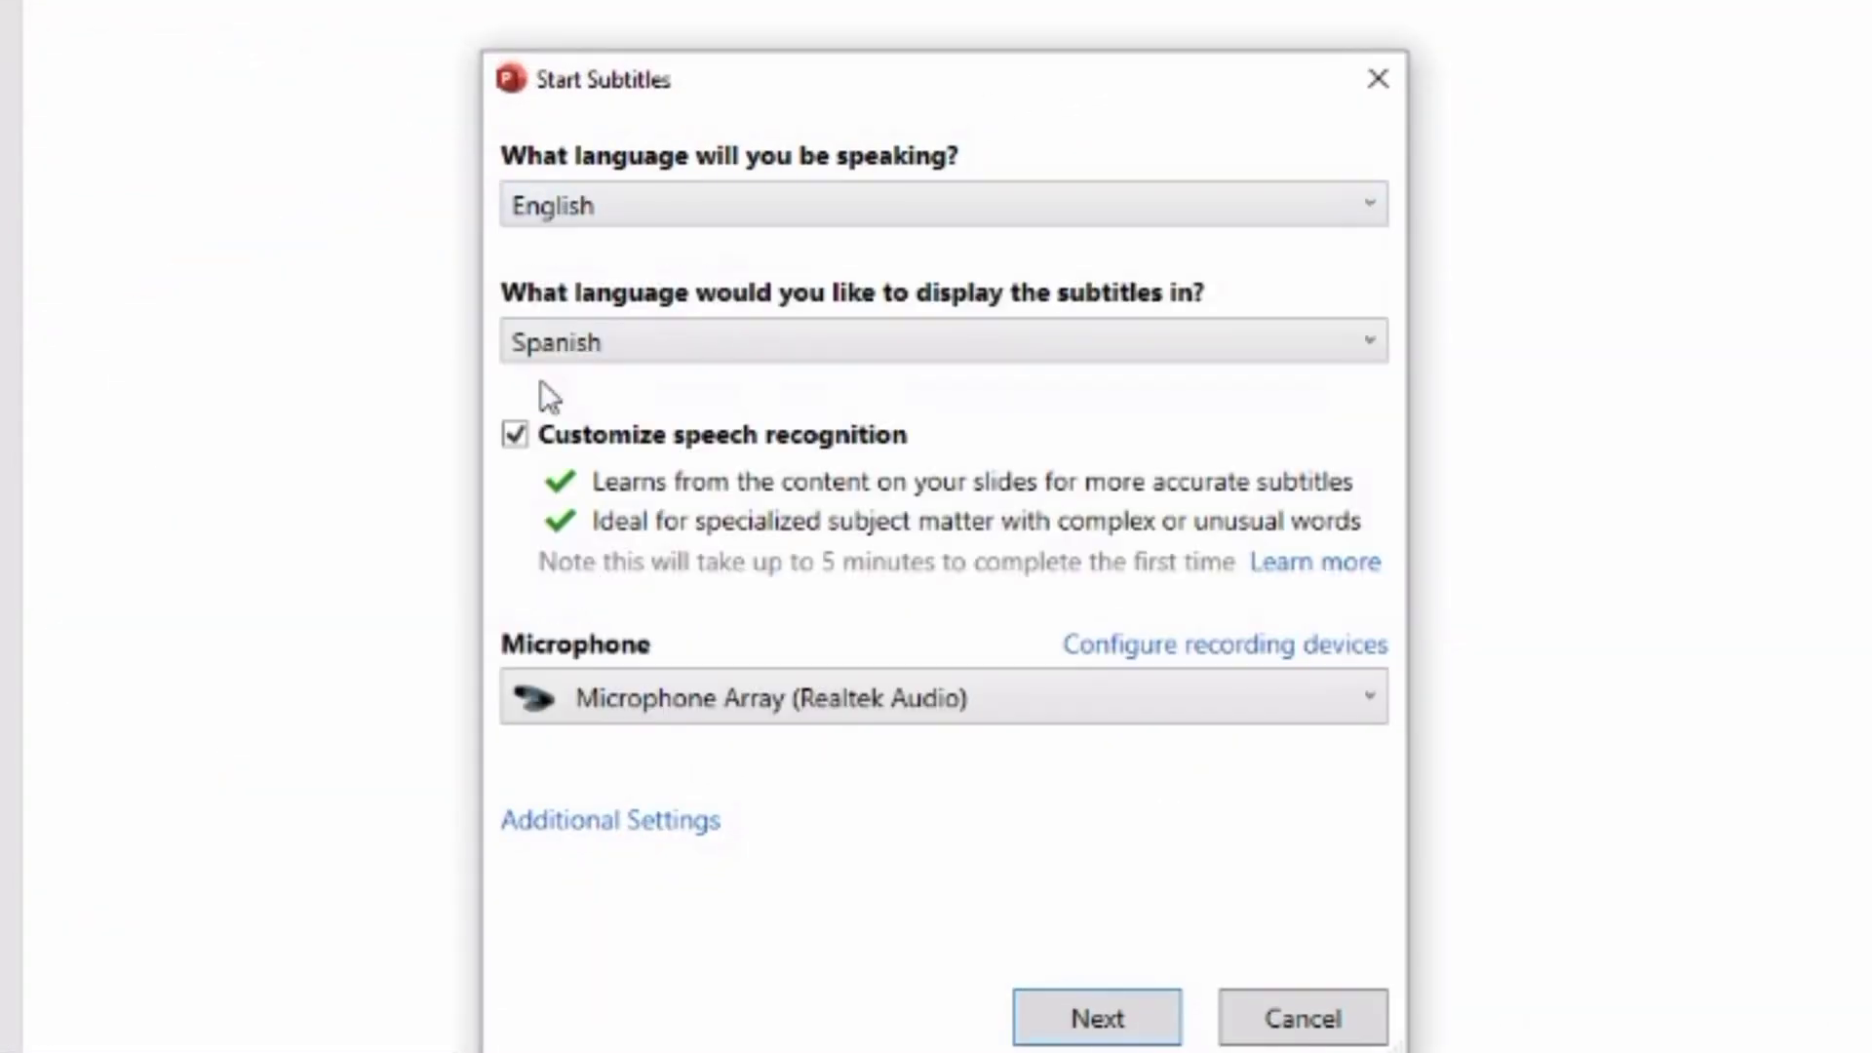
pyautogui.click(671, 363)
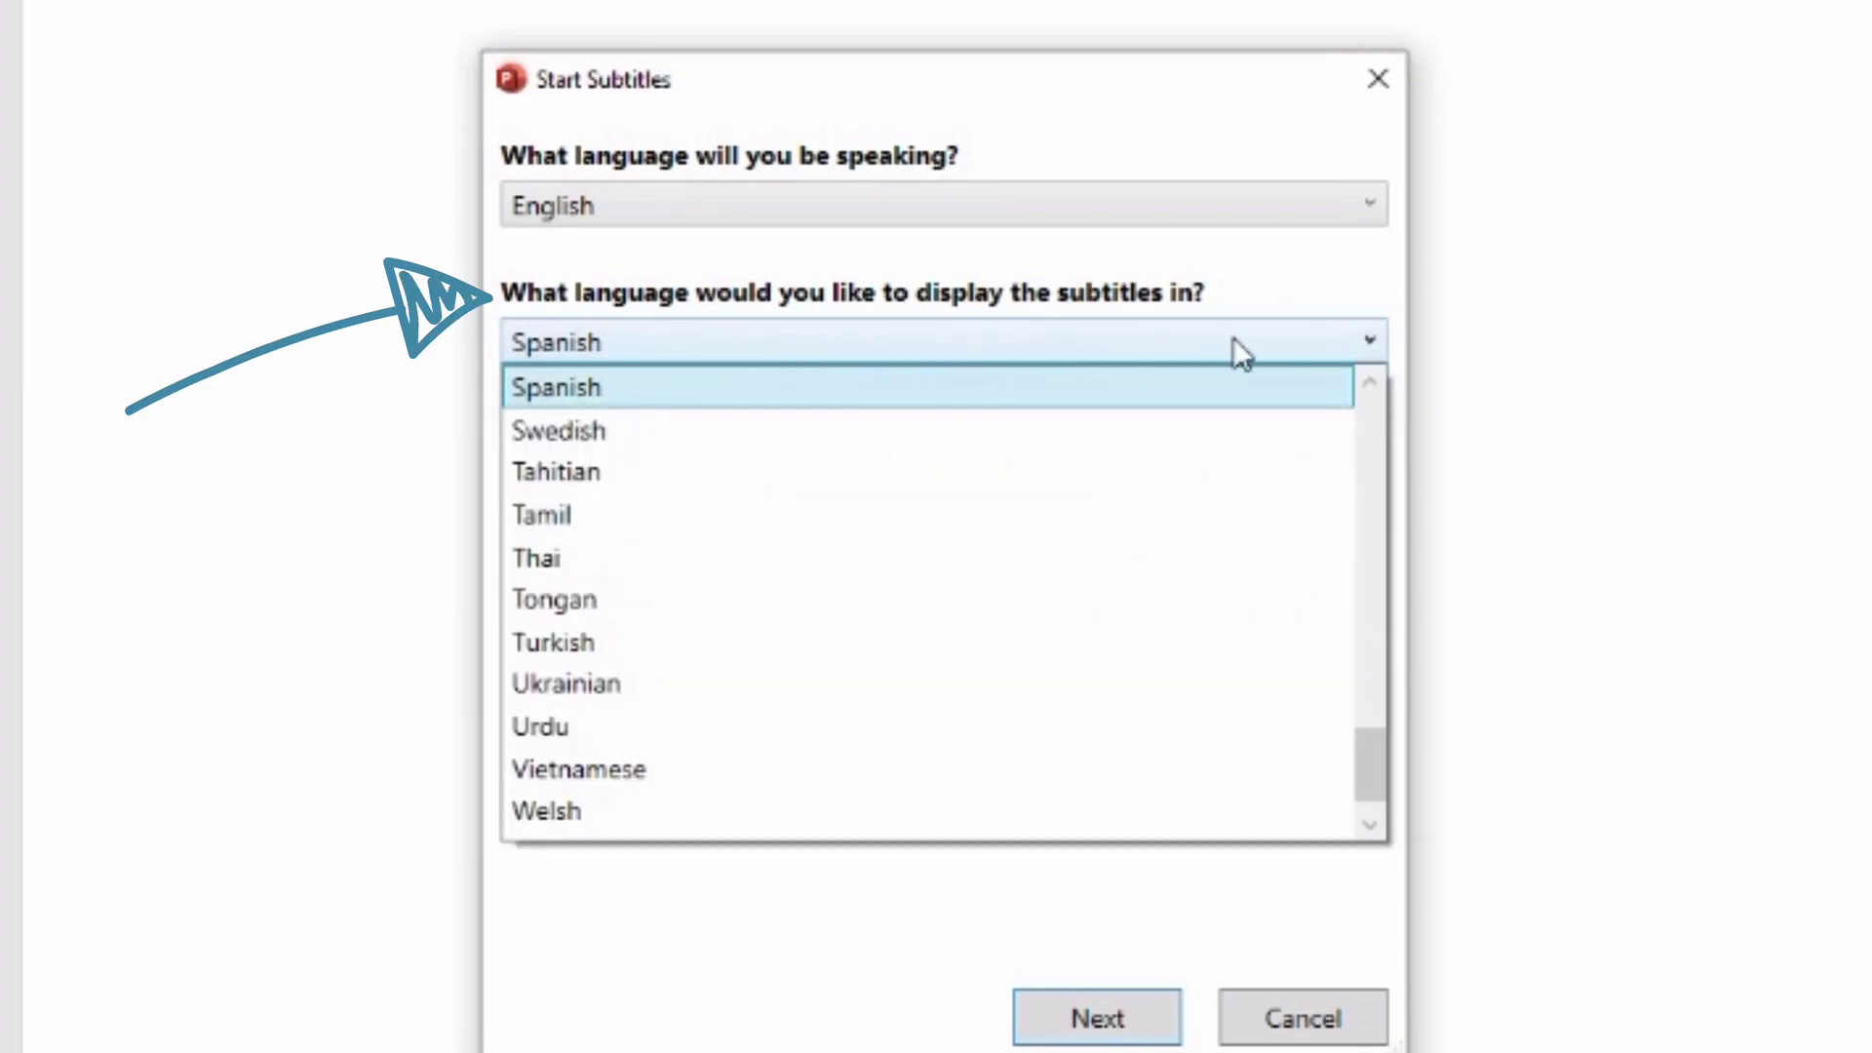
pyautogui.scroll(8, 1228, 429)
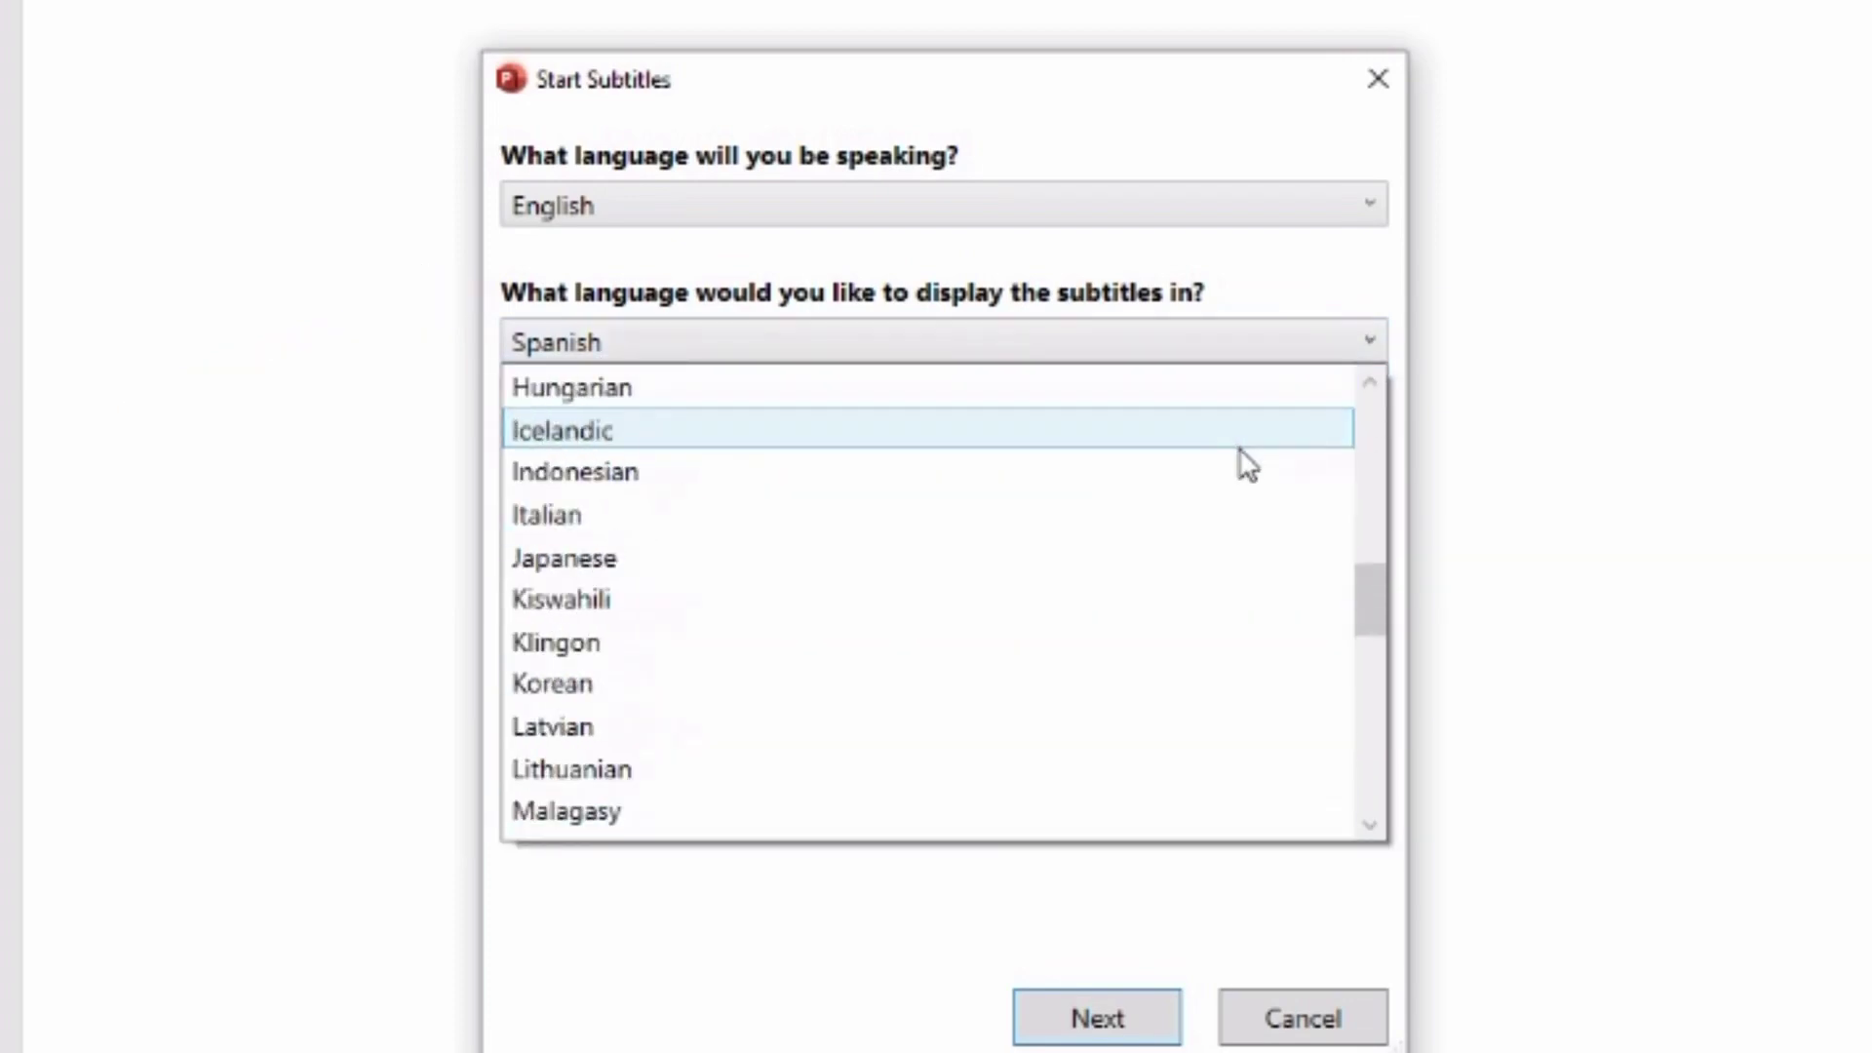
pyautogui.scroll(8, 1241, 429)
pyautogui.scroll(-1, 1229, 415)
pyautogui.scroll(-2, 1229, 419)
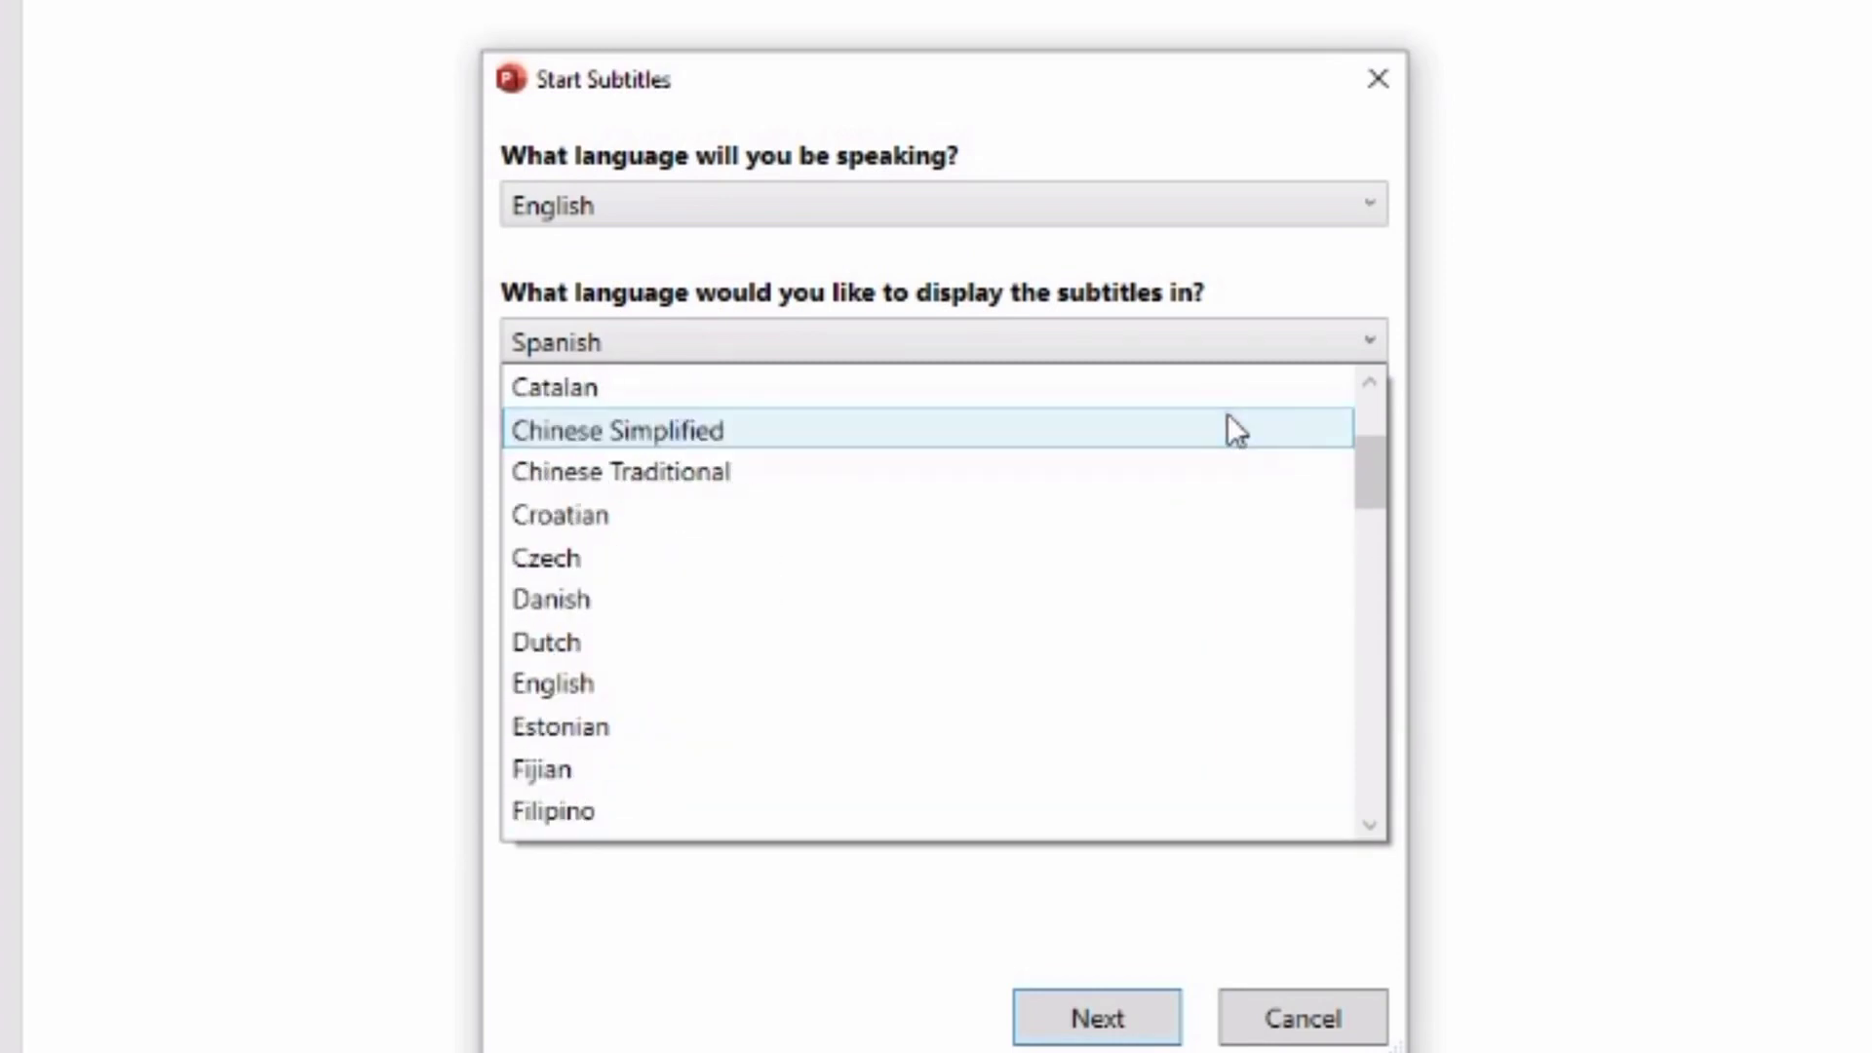
pyautogui.click(1225, 551)
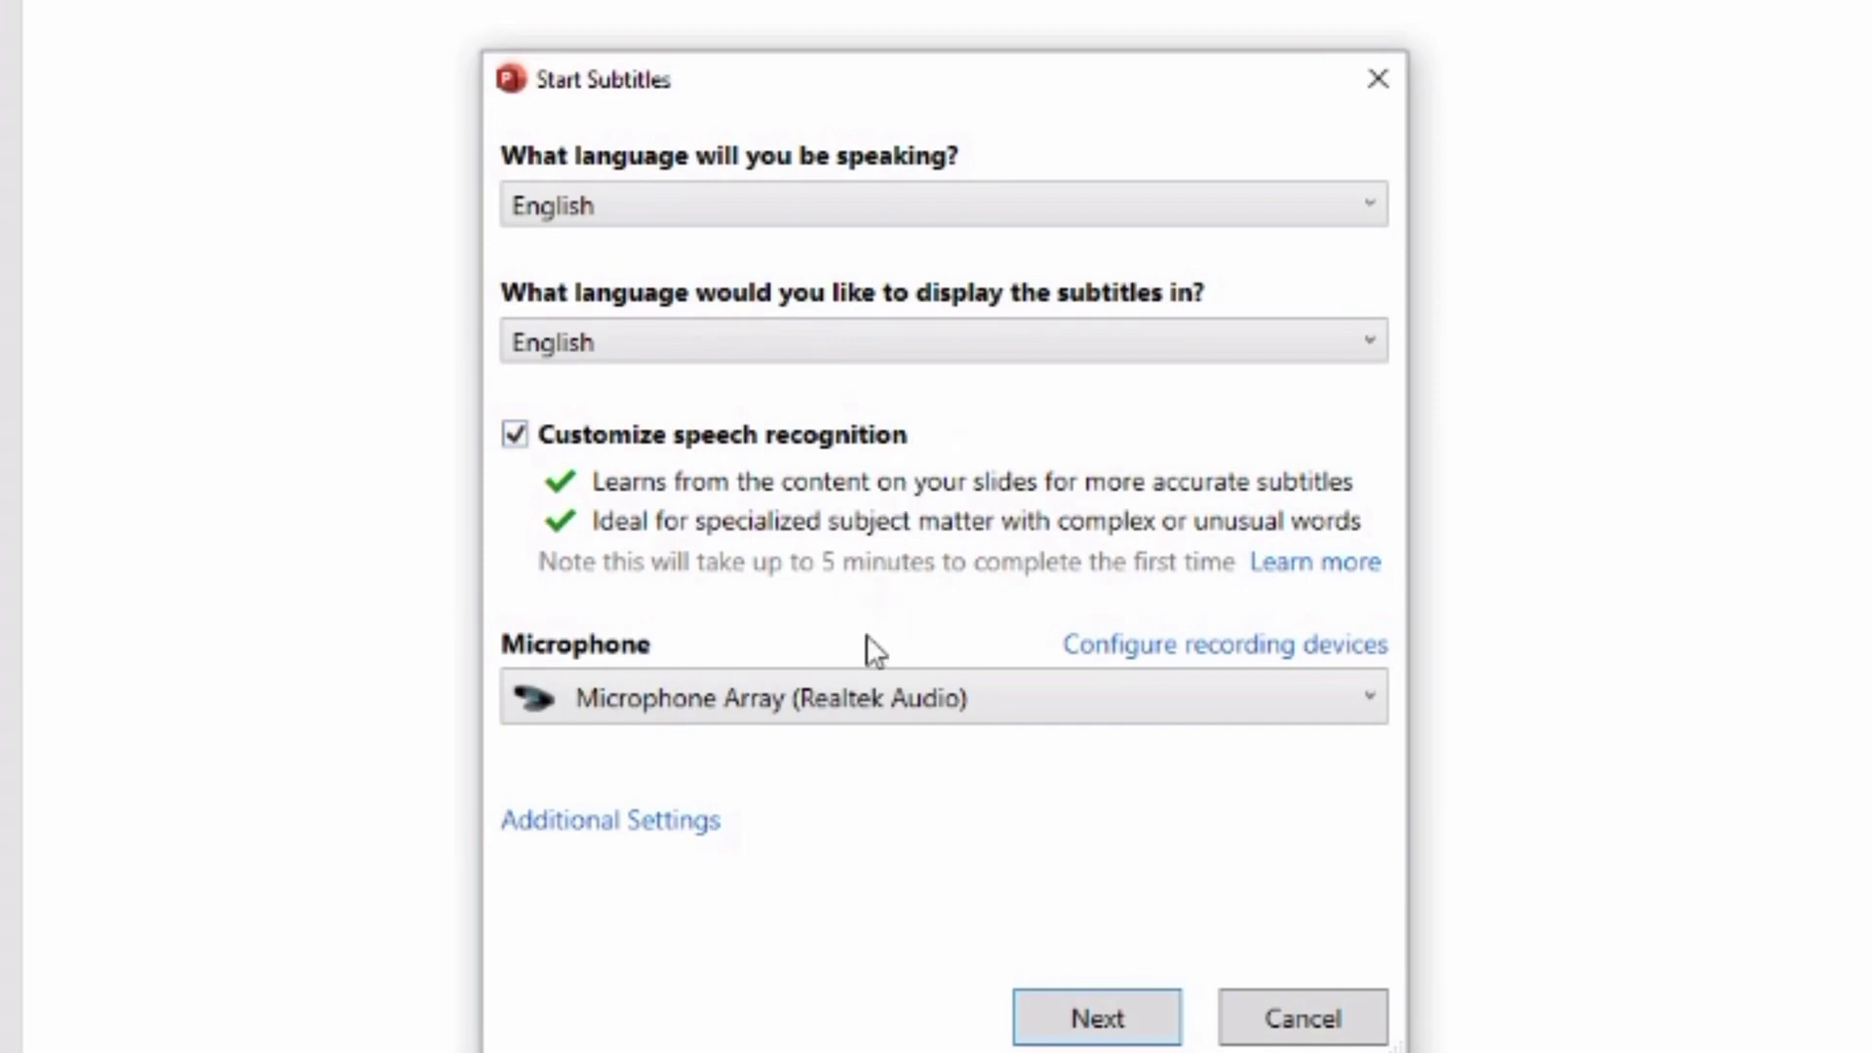
# Step: Continue past the Start Subtitles dialog to begin live English subtitles
pyautogui.click(1030, 703)
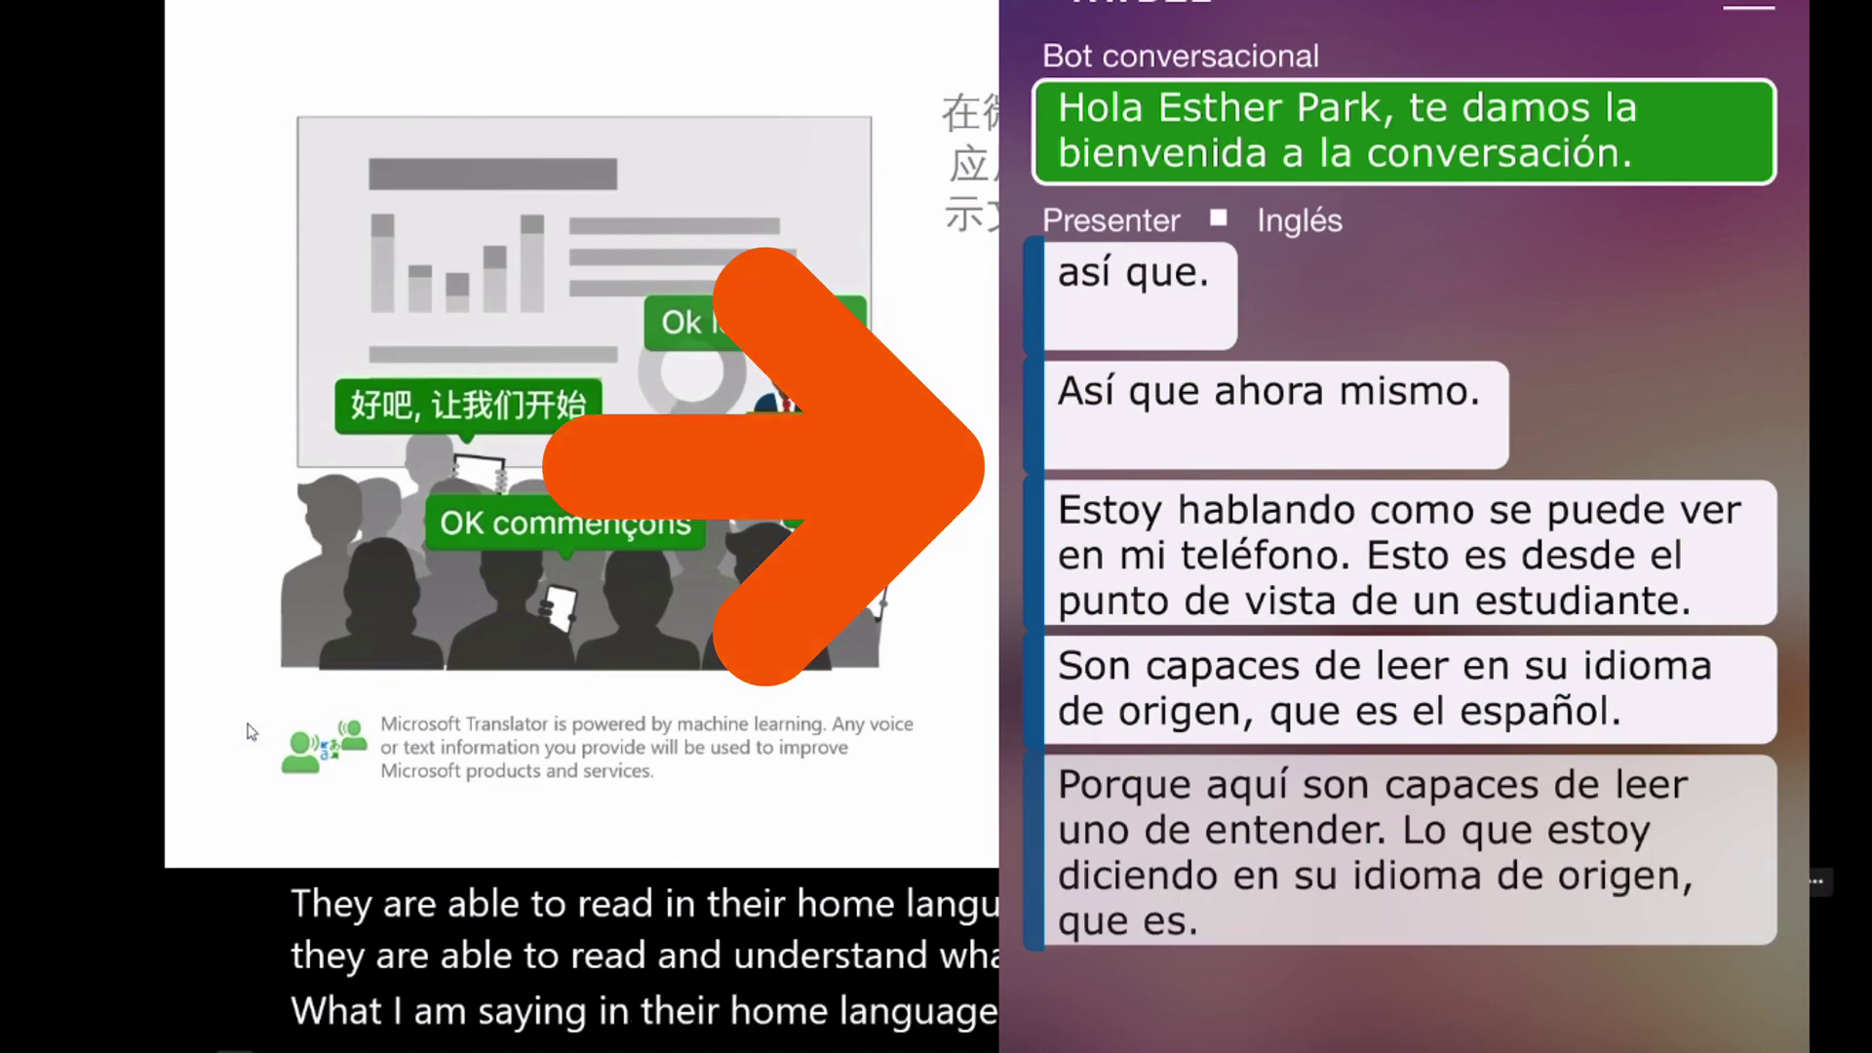
# Step: Exit the slide show back to PowerPoint's editing view
pyautogui.press('Escape')
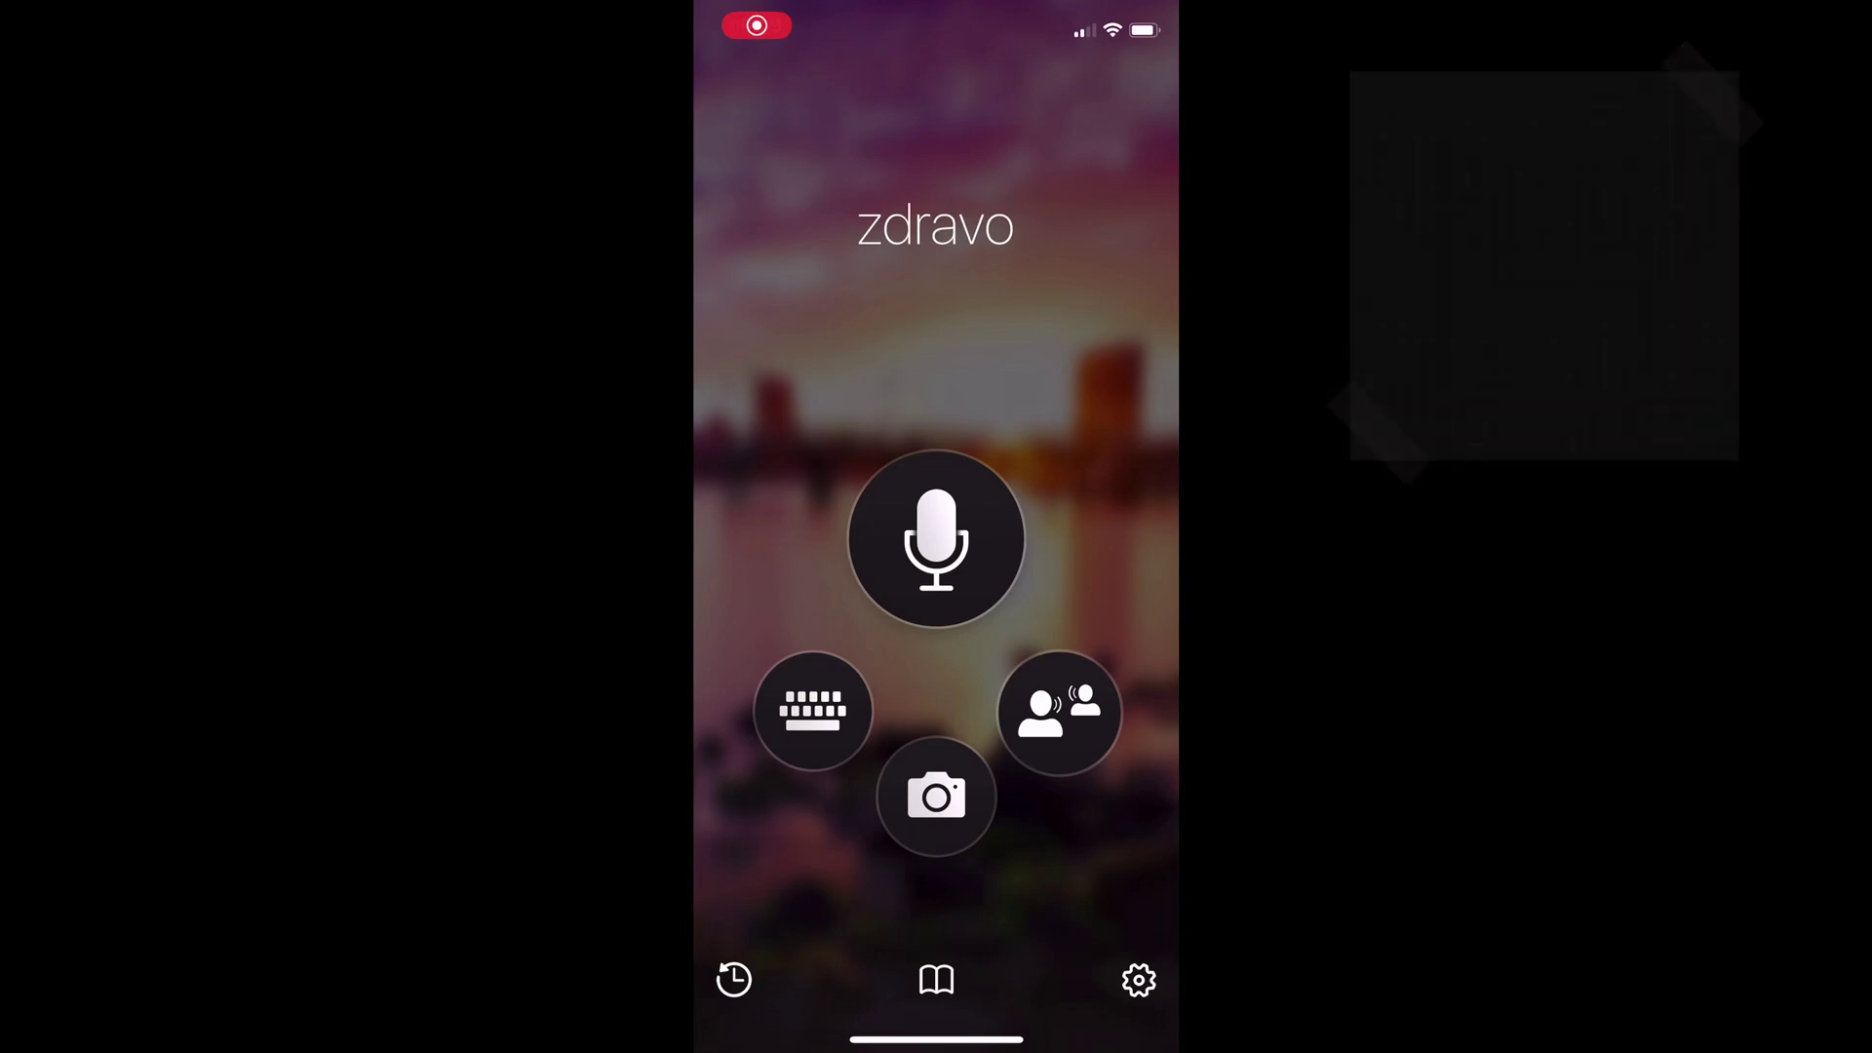
# Step: Join the Translator conversation with the presenter's join code, reading it in Spanish
pyautogui.click(1060, 713)
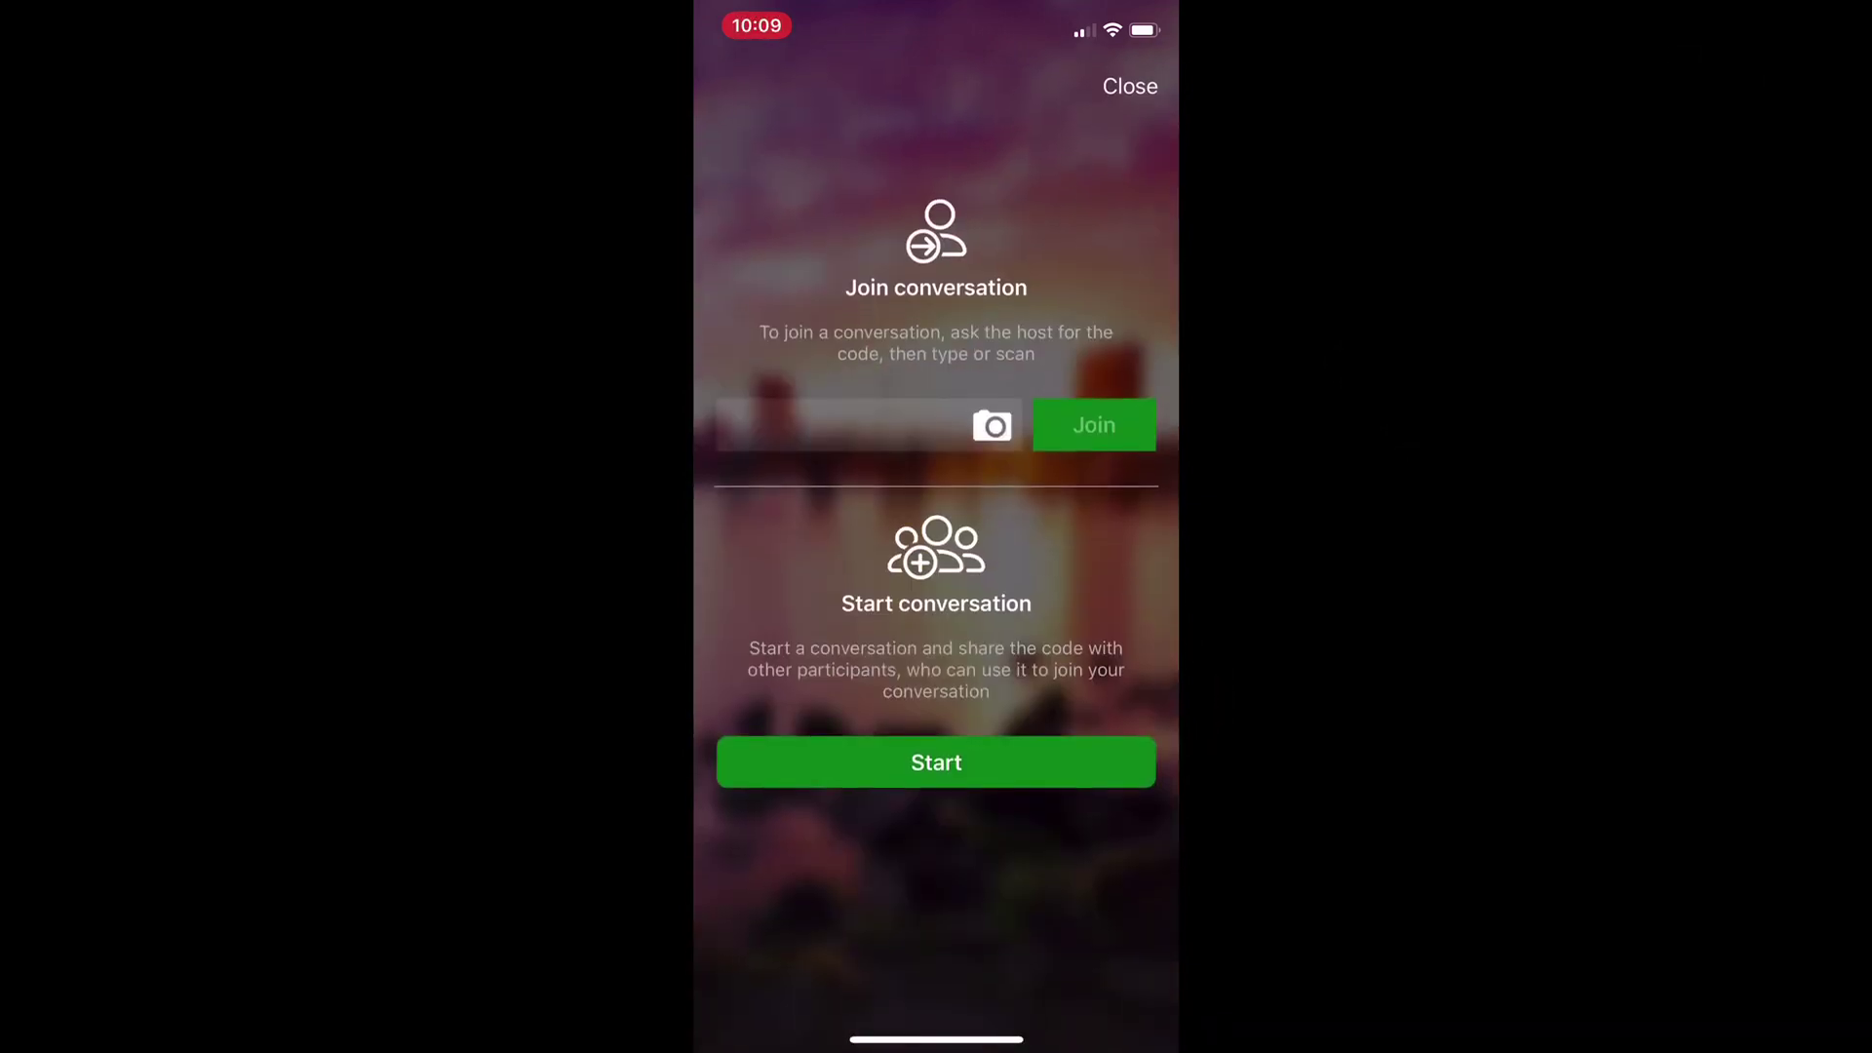
pyautogui.click(839, 425)
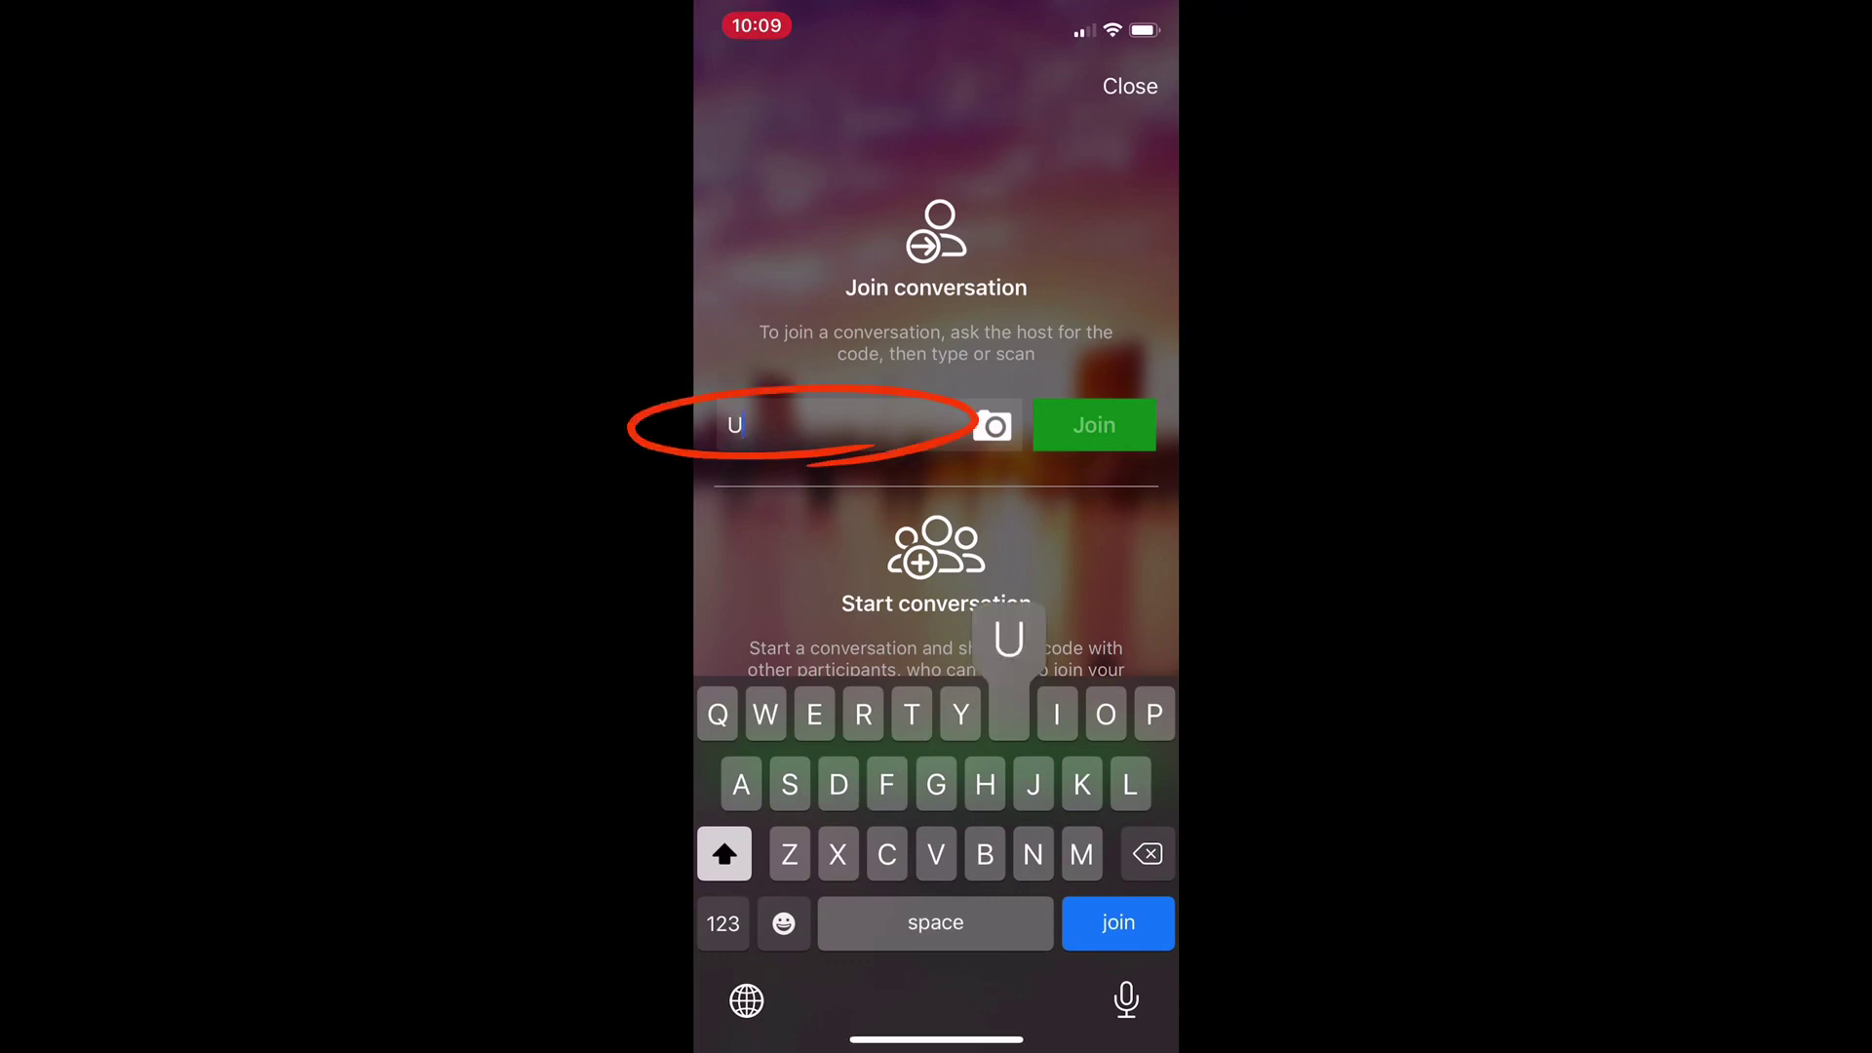
pyautogui.write('UEH')
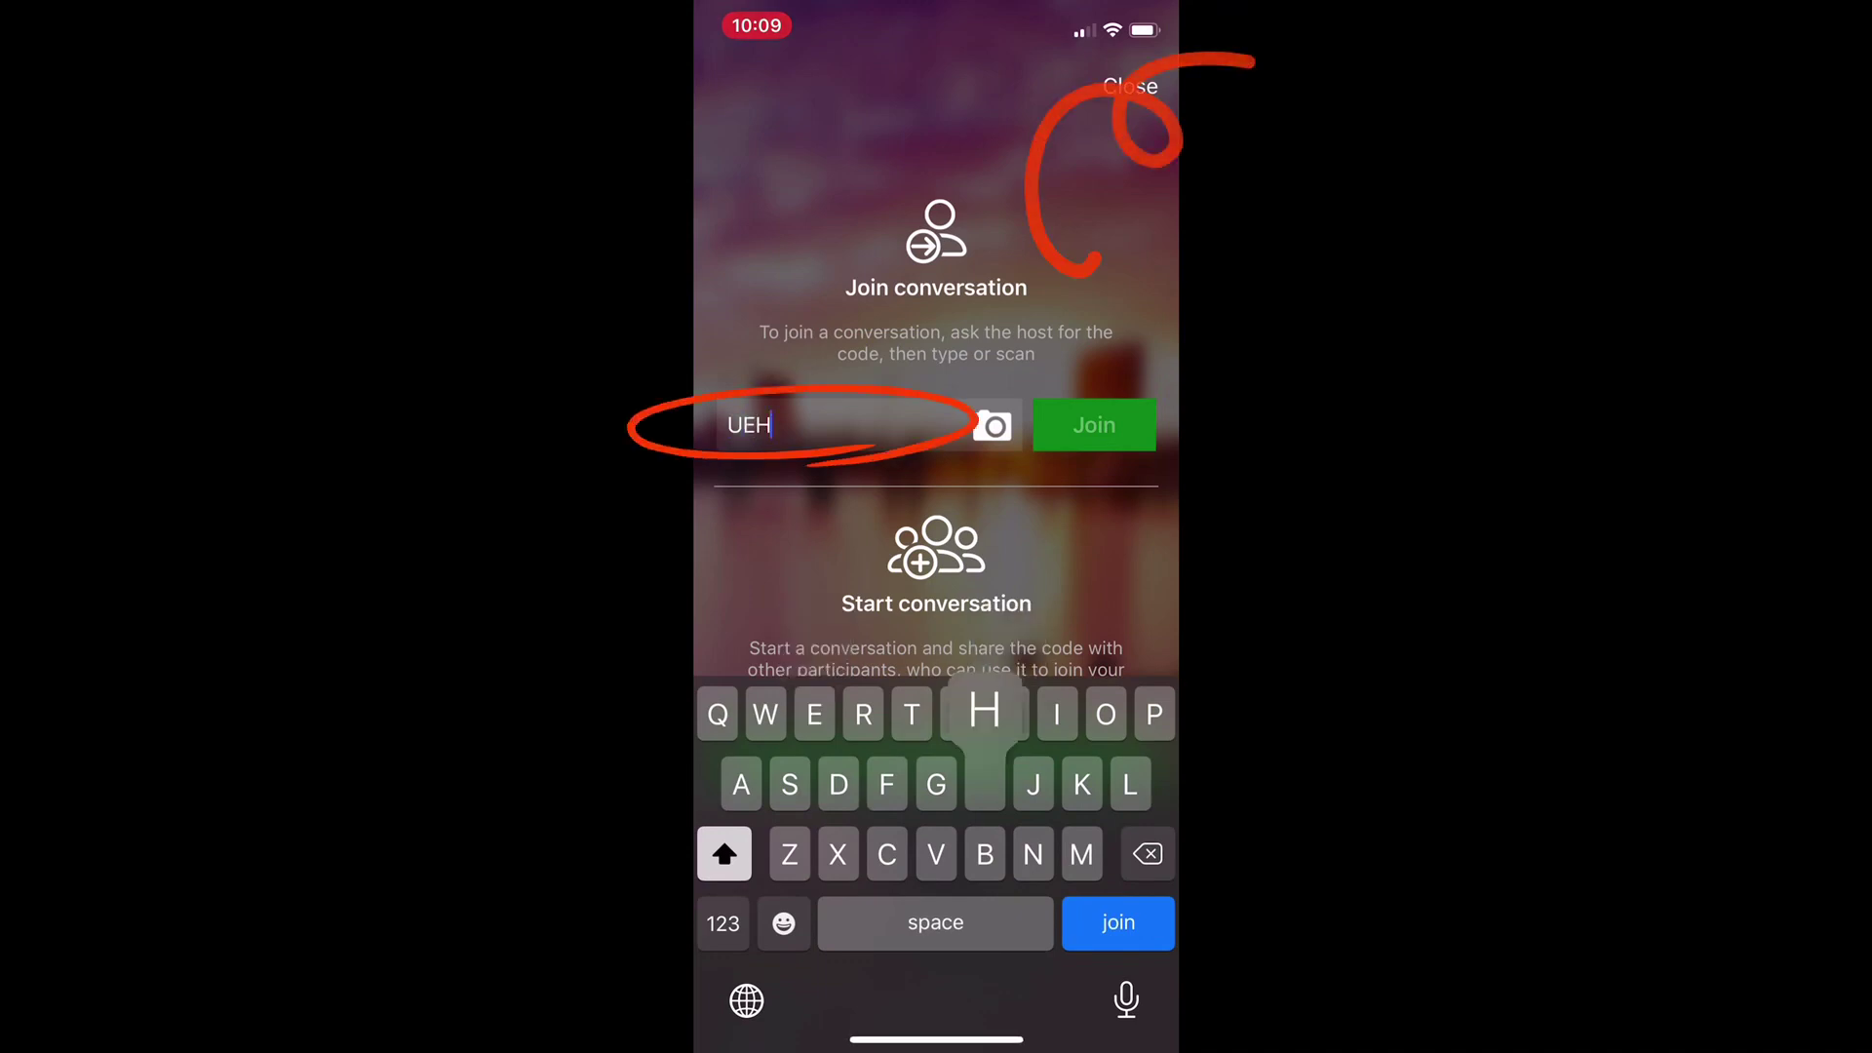
pyautogui.write('WC')
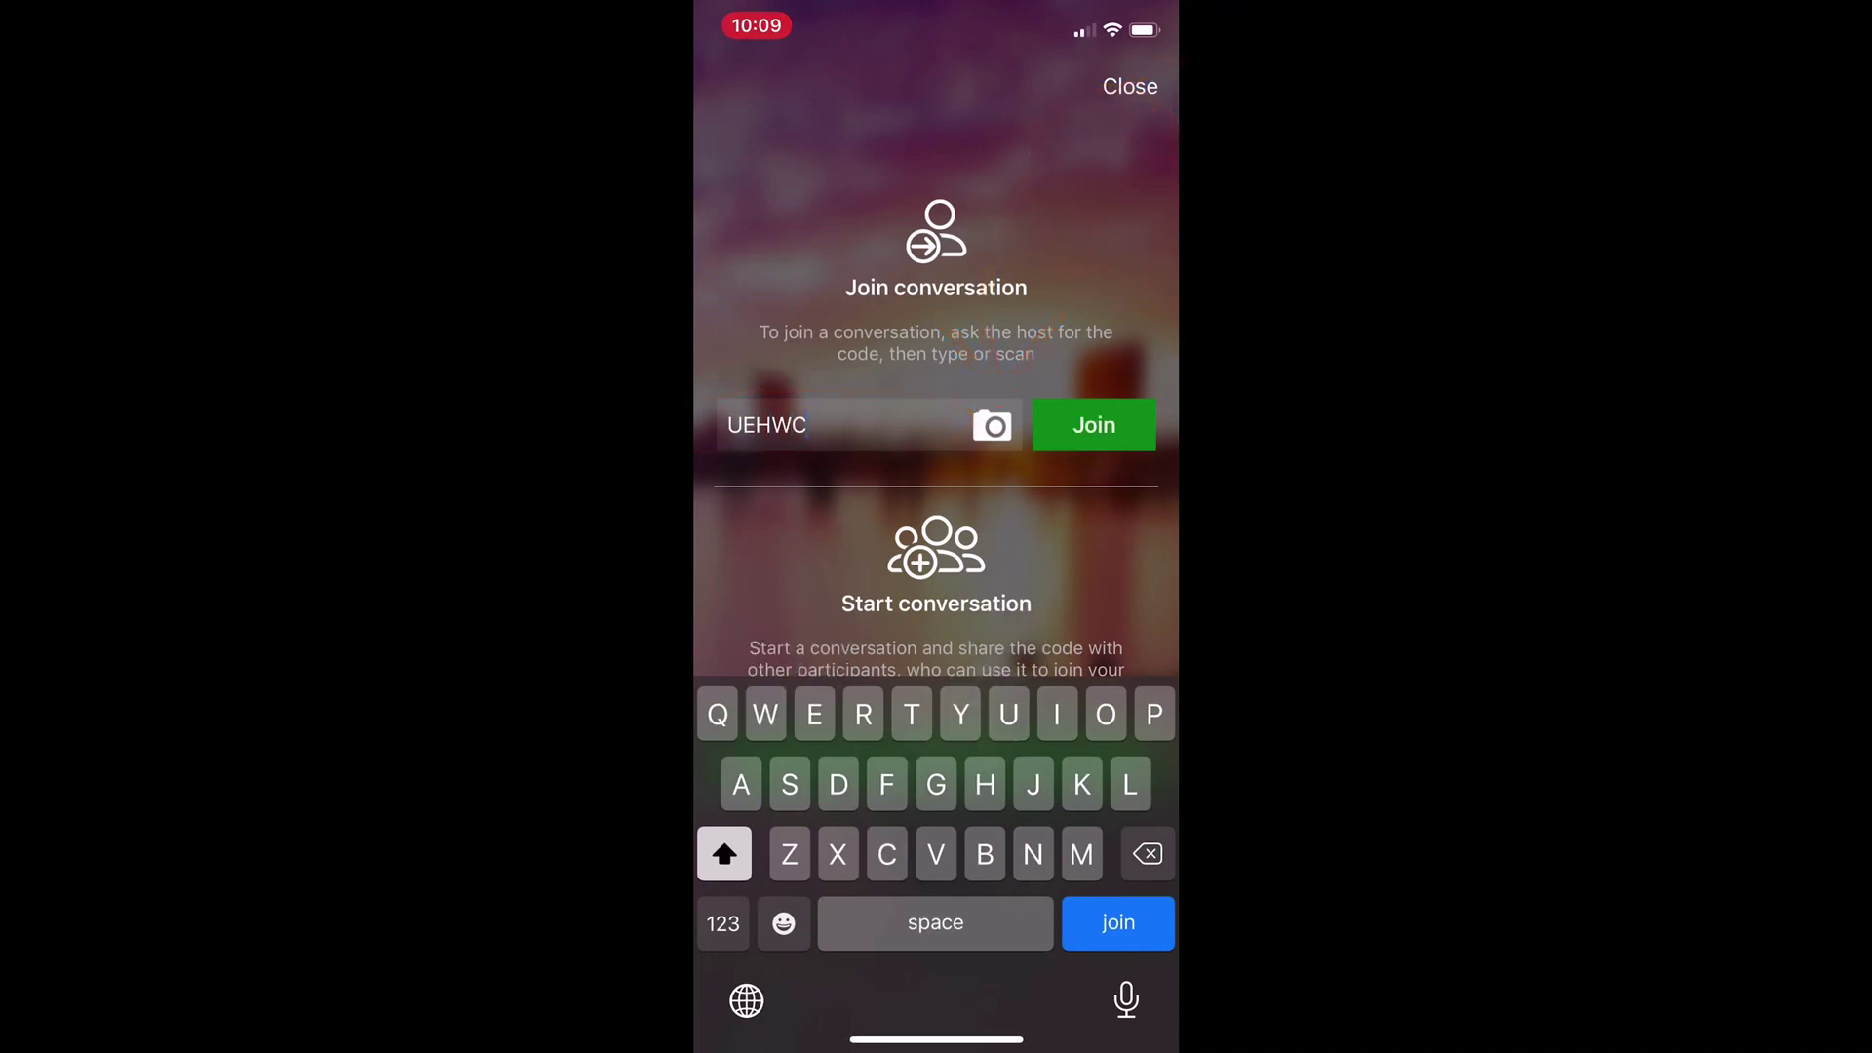
pyautogui.press('Return')
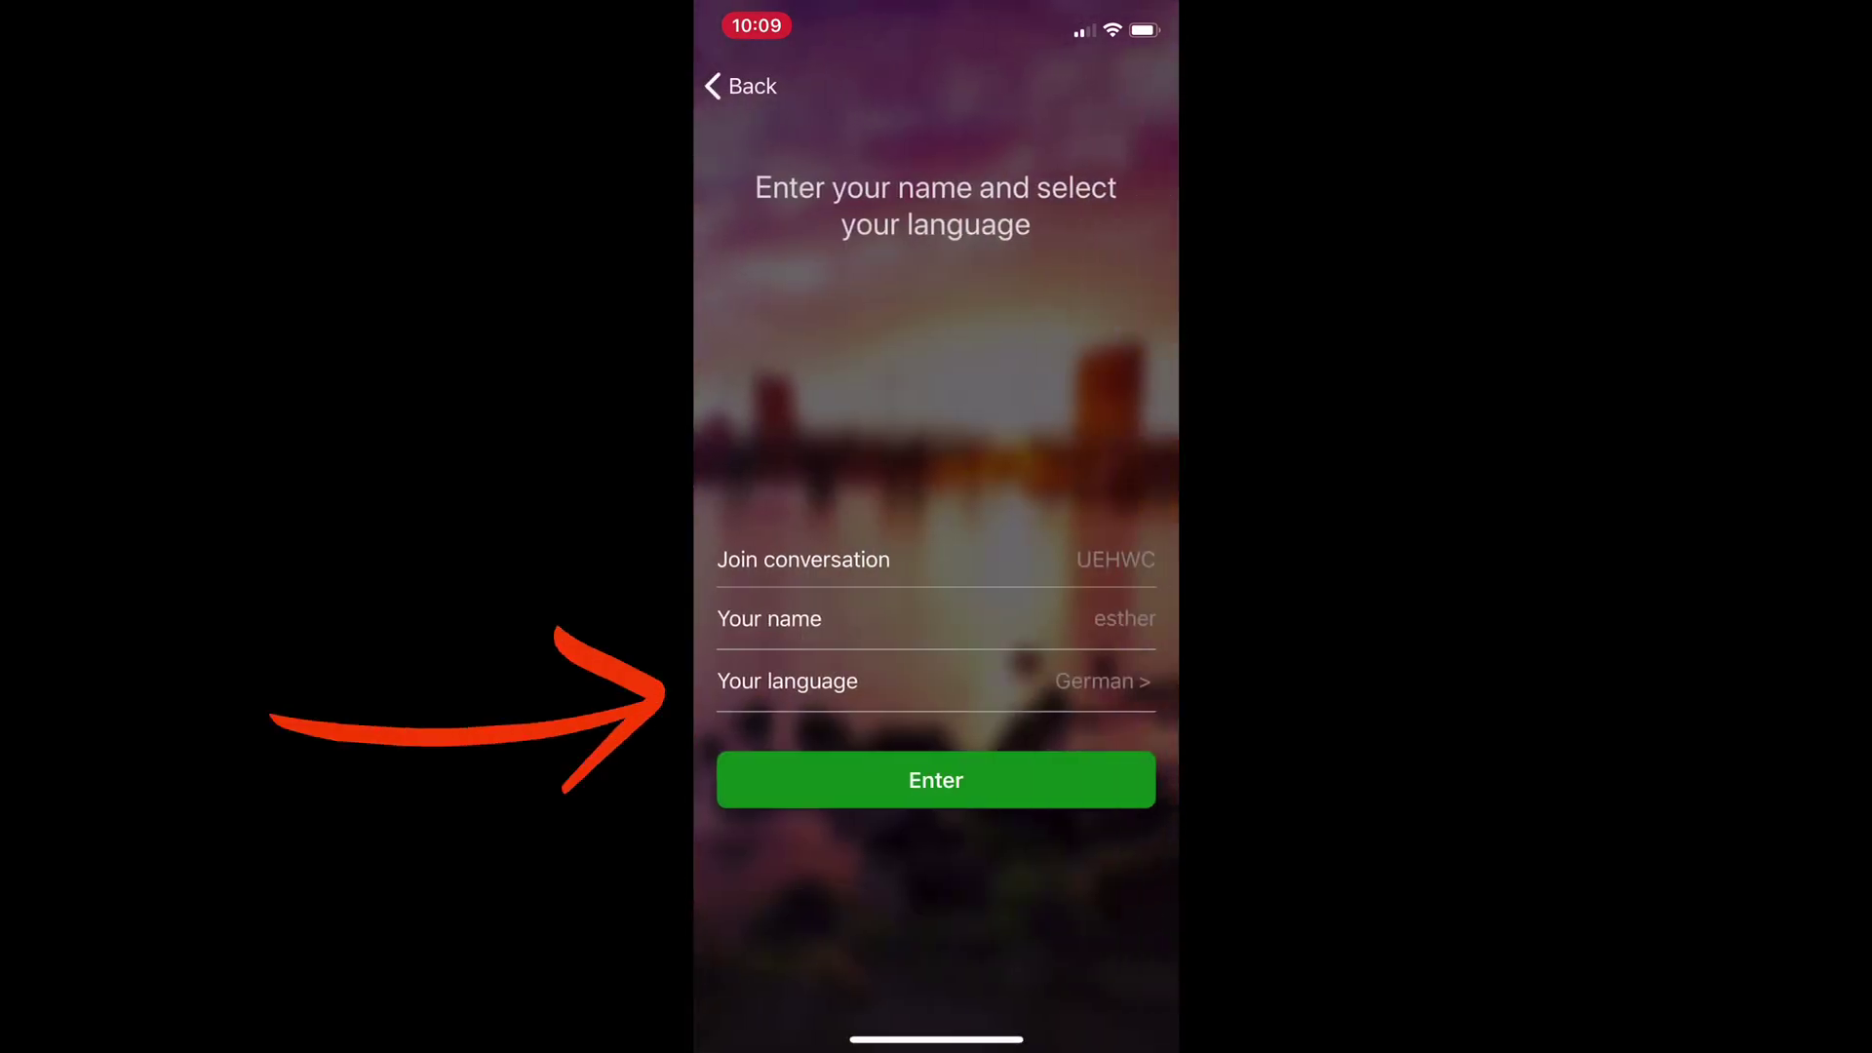
pyautogui.click(936, 681)
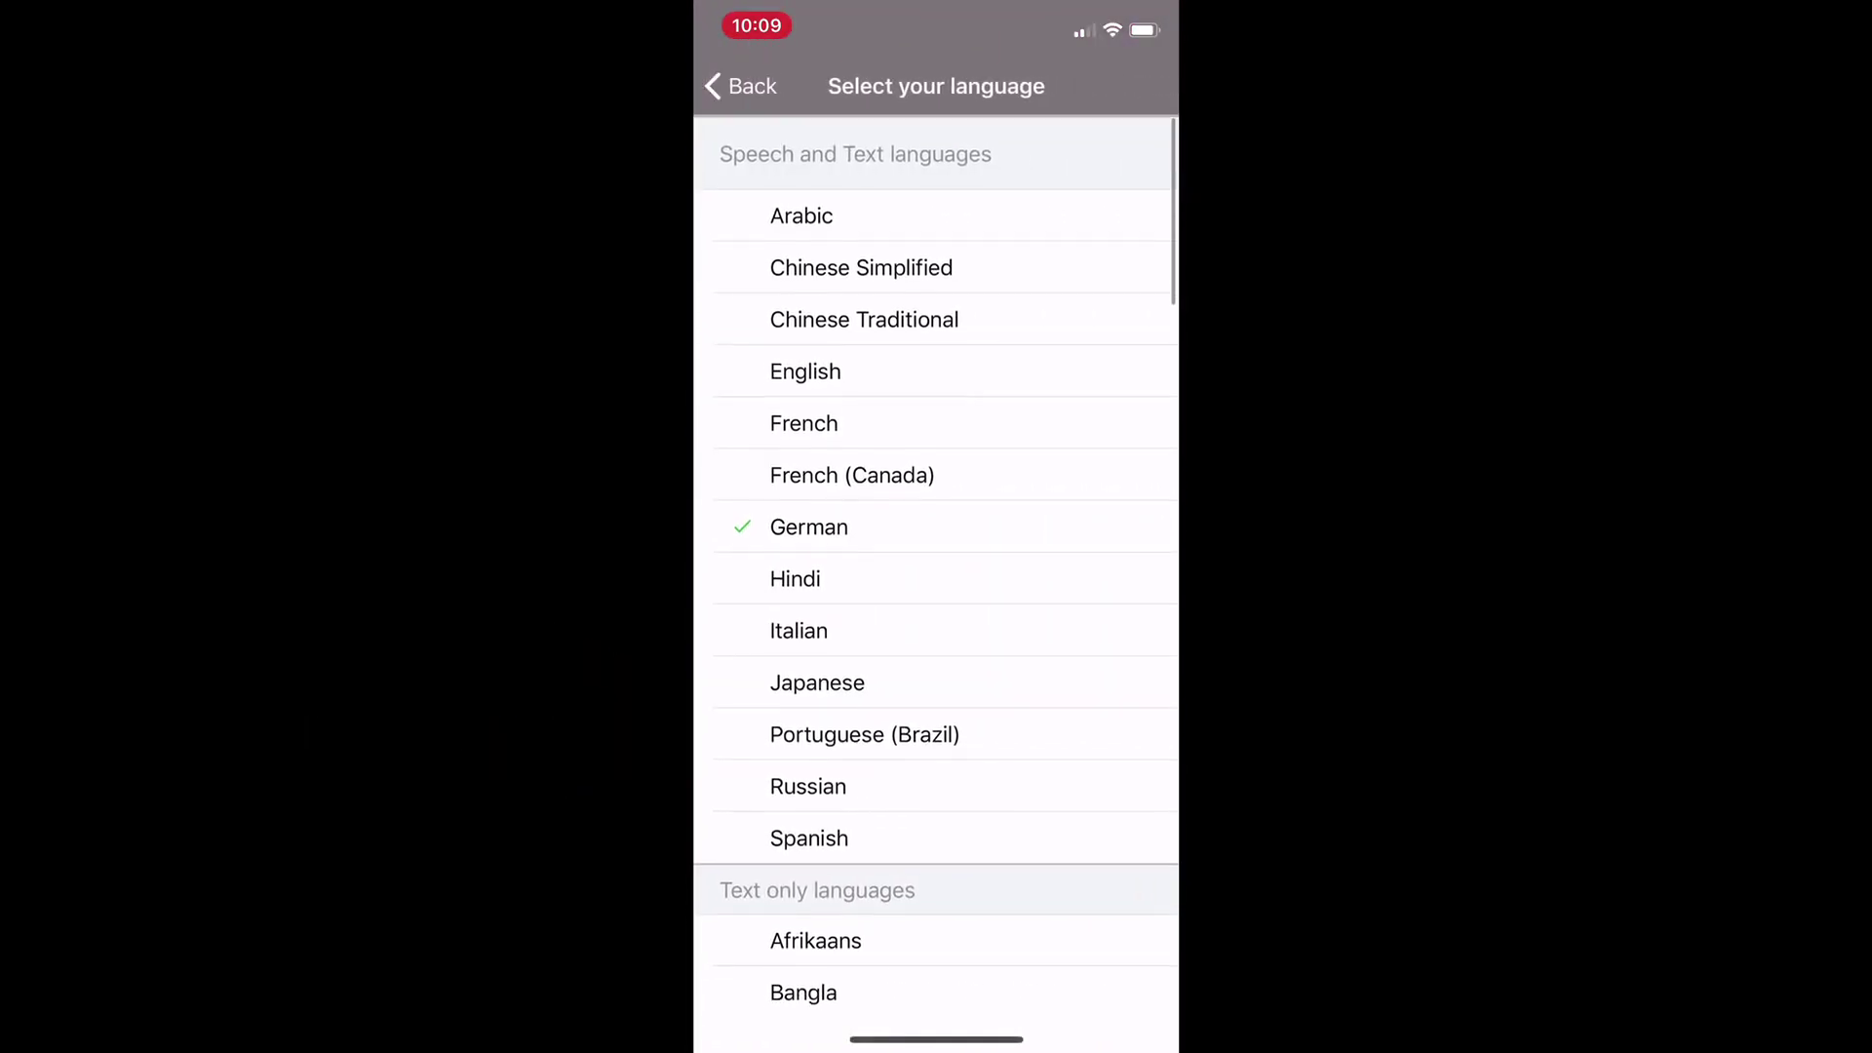
pyautogui.click(809, 837)
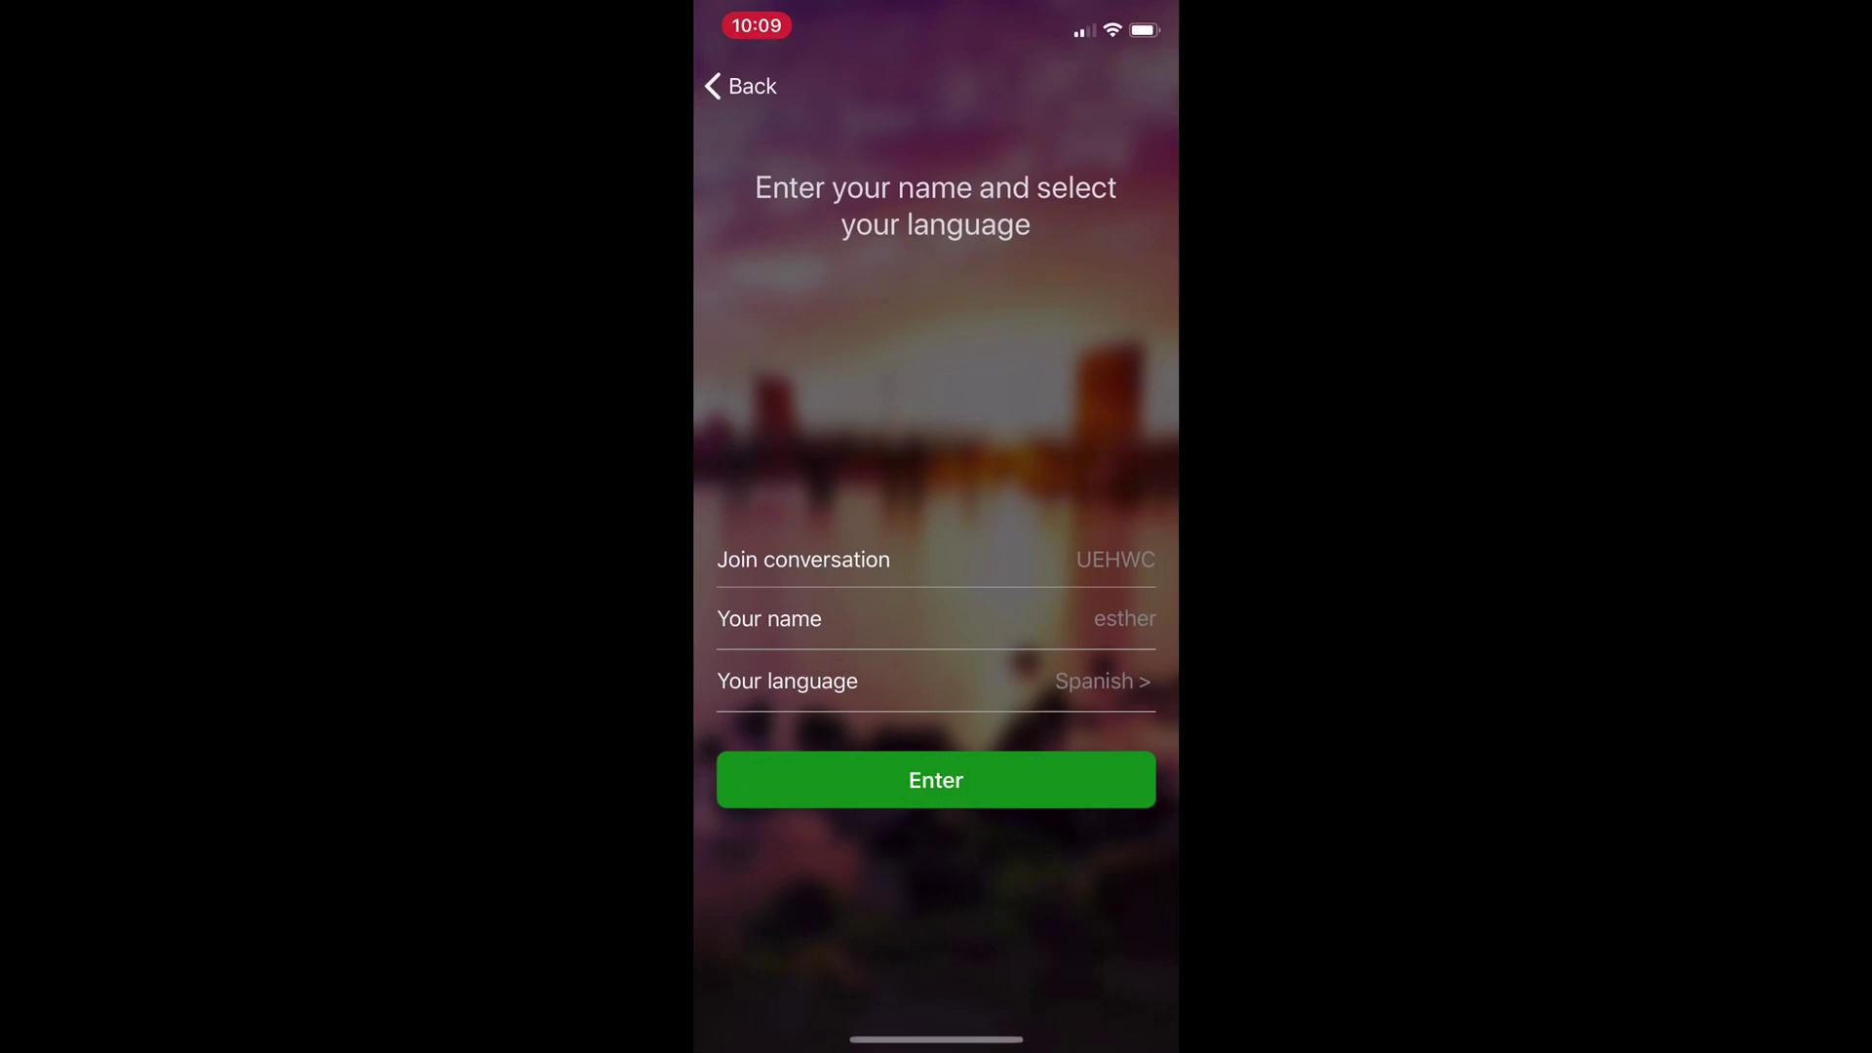
pyautogui.click(936, 780)
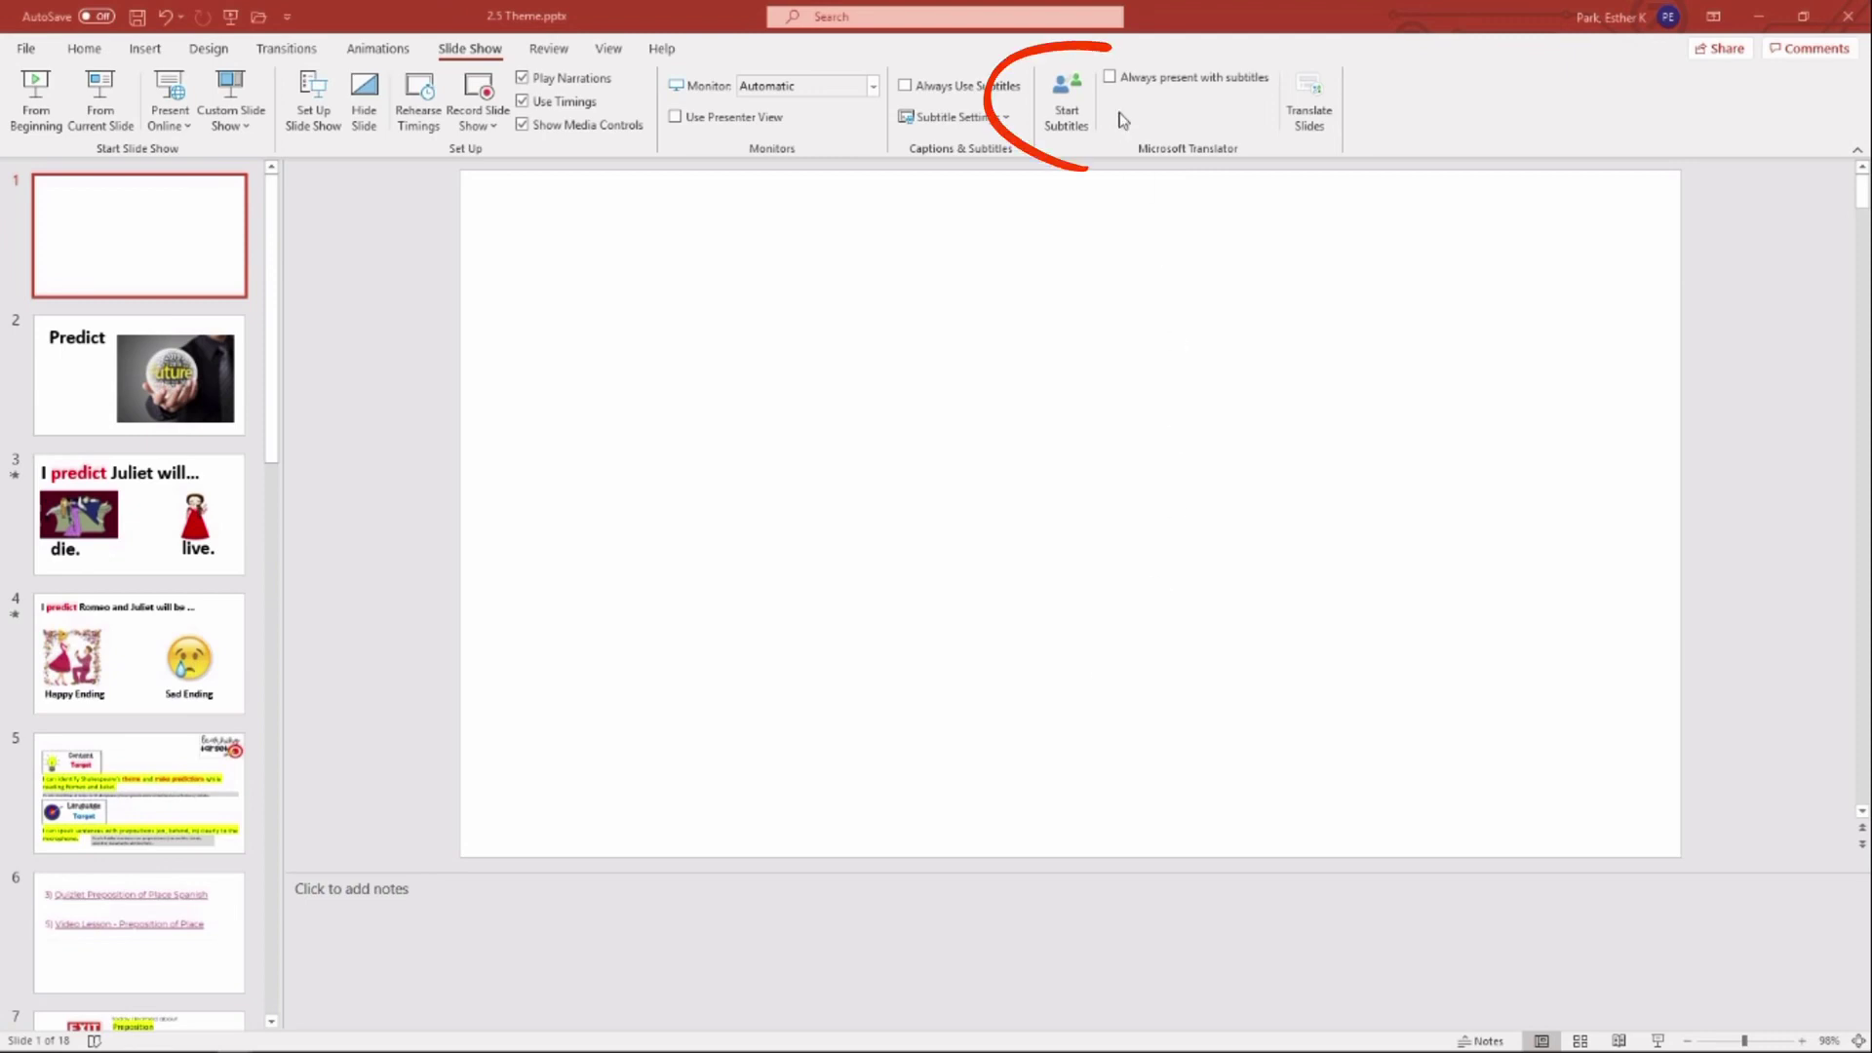
# Step: Start live subtitles from the Slide Show tab with Spanish as the subtitle language
pyautogui.click(1074, 82)
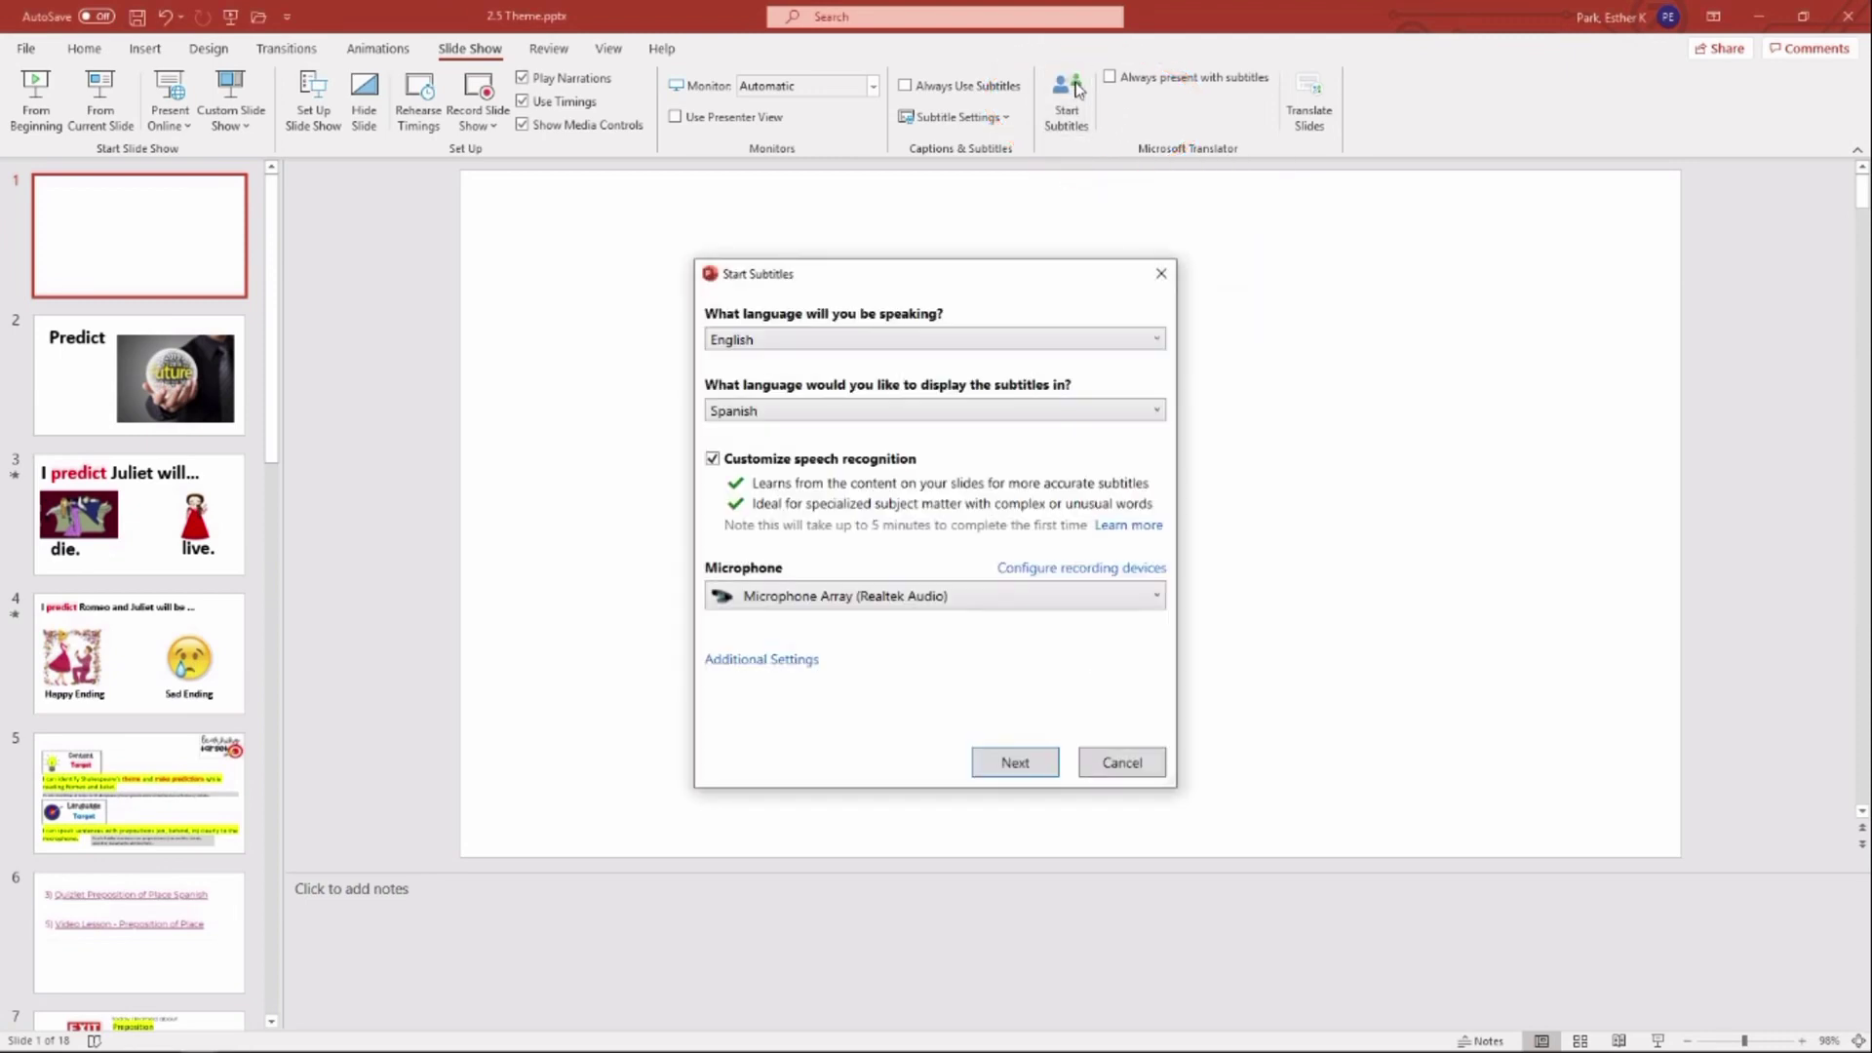
pyautogui.click(1078, 418)
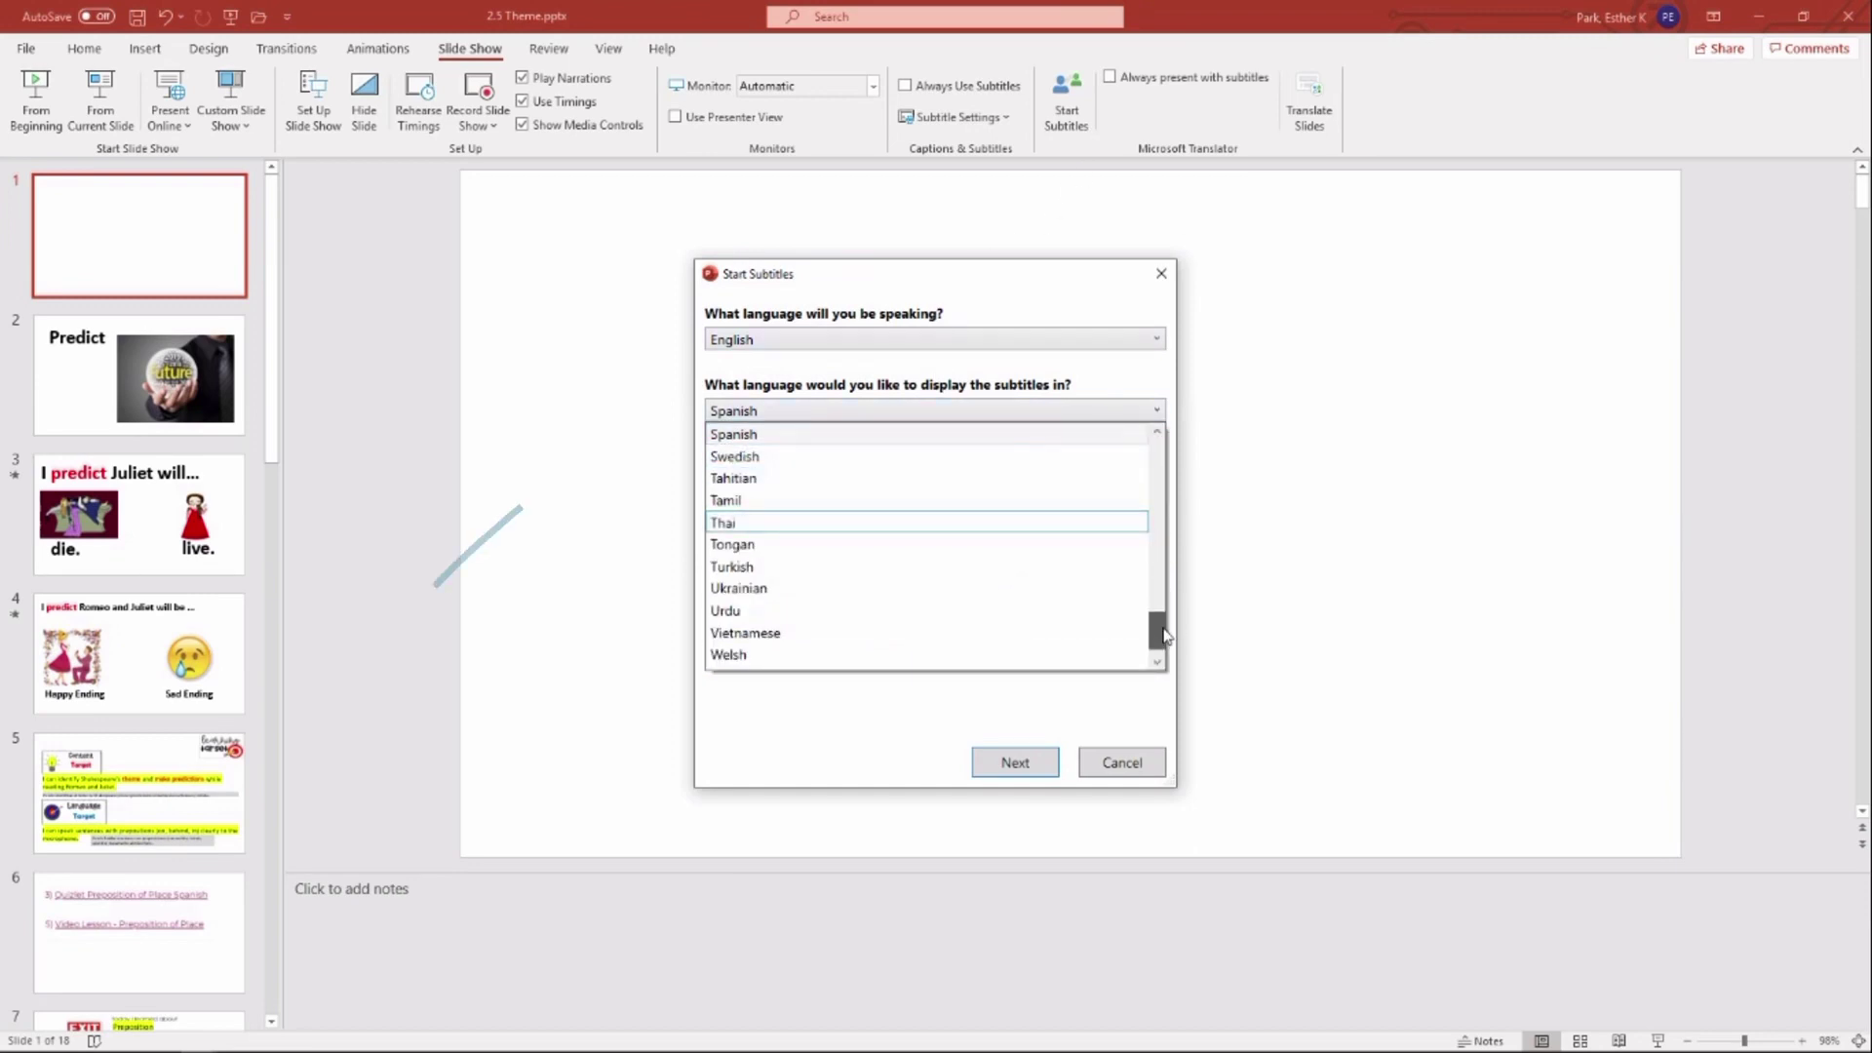
pyautogui.moveTo(1164, 632)
pyautogui.mouseDown()
pyautogui.moveTo(1164, 577)
pyautogui.moveTo(1166, 621)
pyautogui.mouseUp()
pyautogui.click(1100, 569)
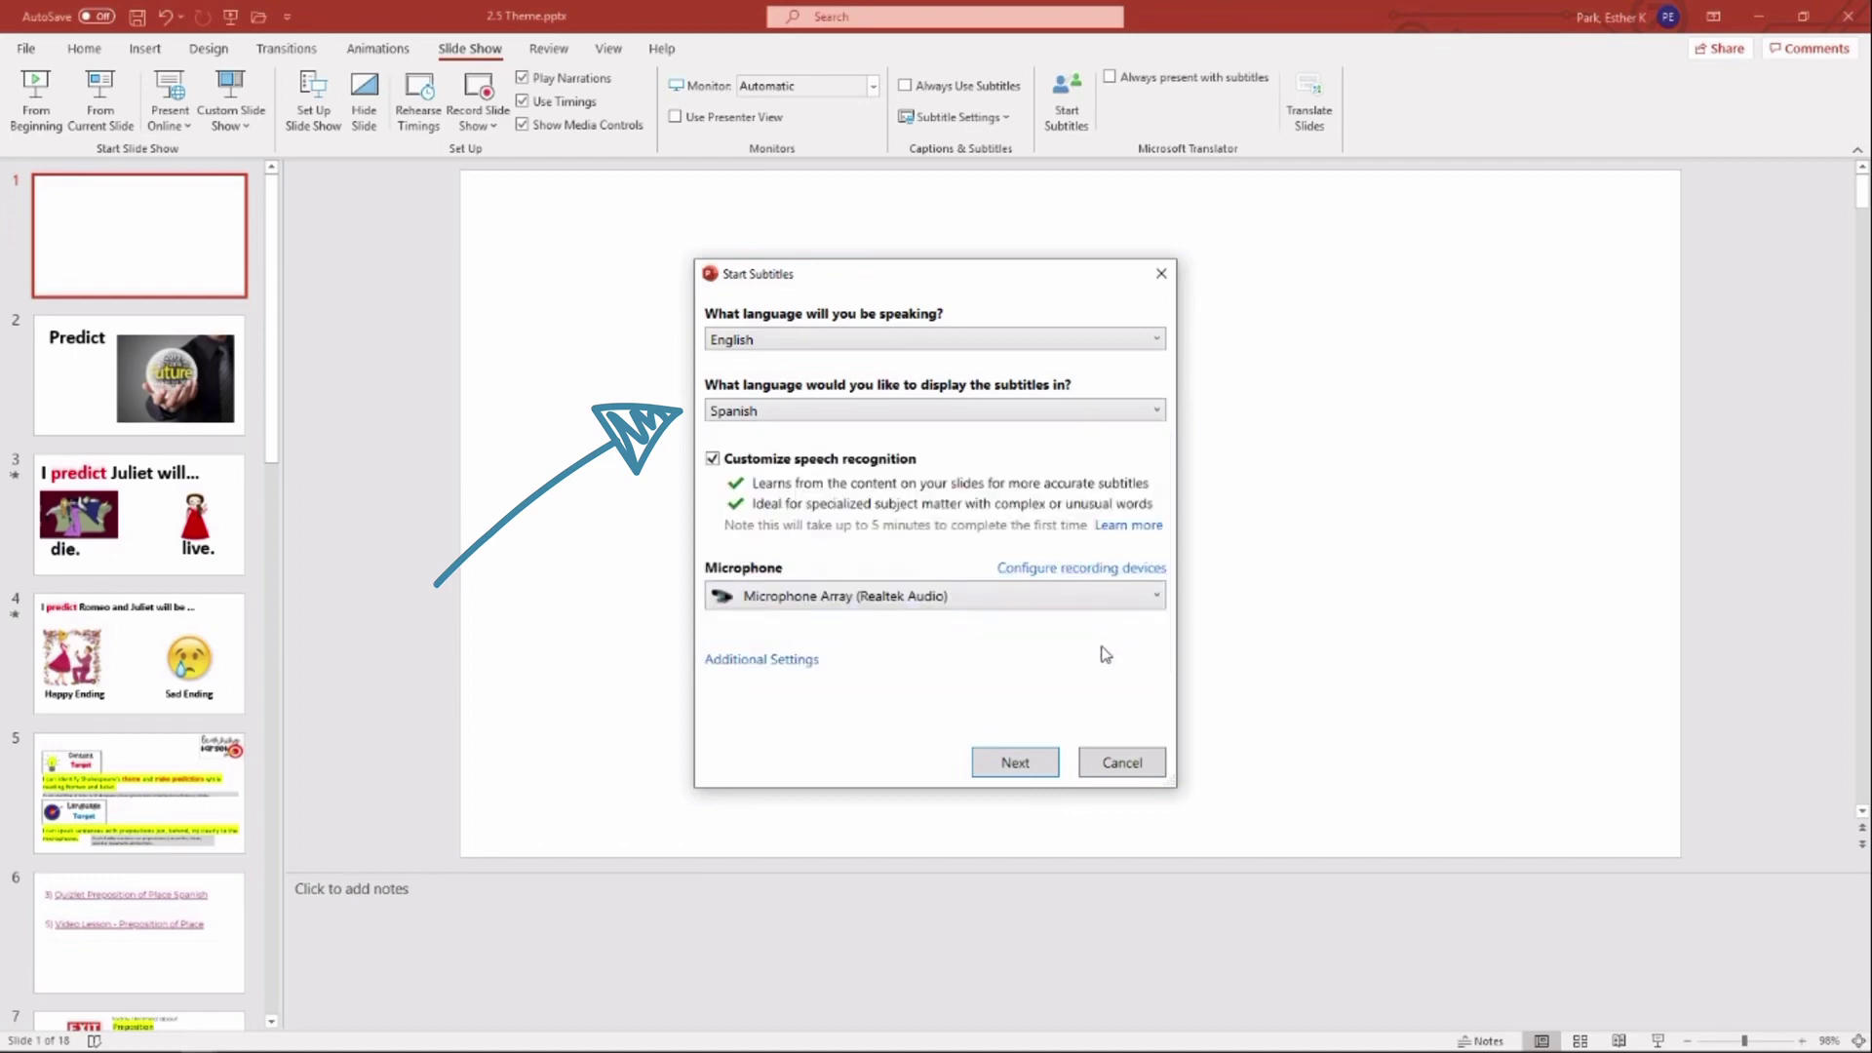
pyautogui.click(1015, 763)
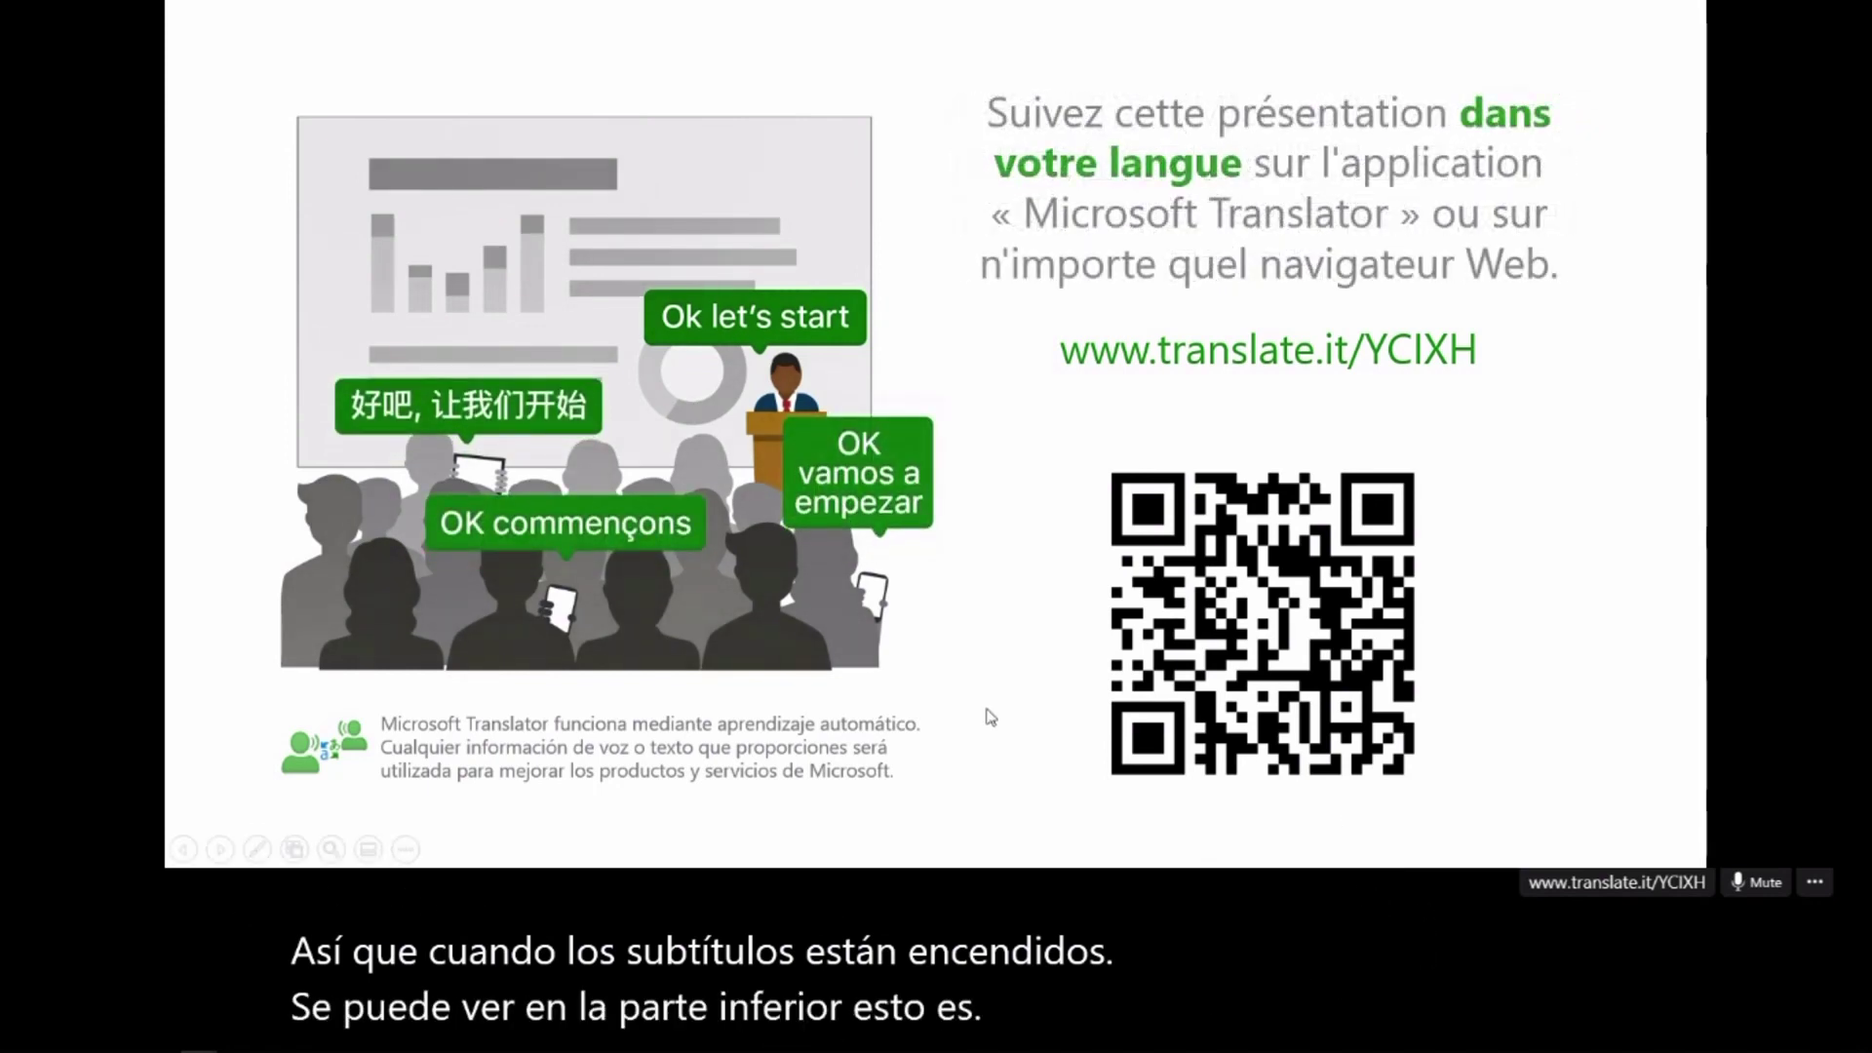
# Step: Advance past the QR-code slide and exit the slideshow to editing view
pyautogui.click(956, 685)
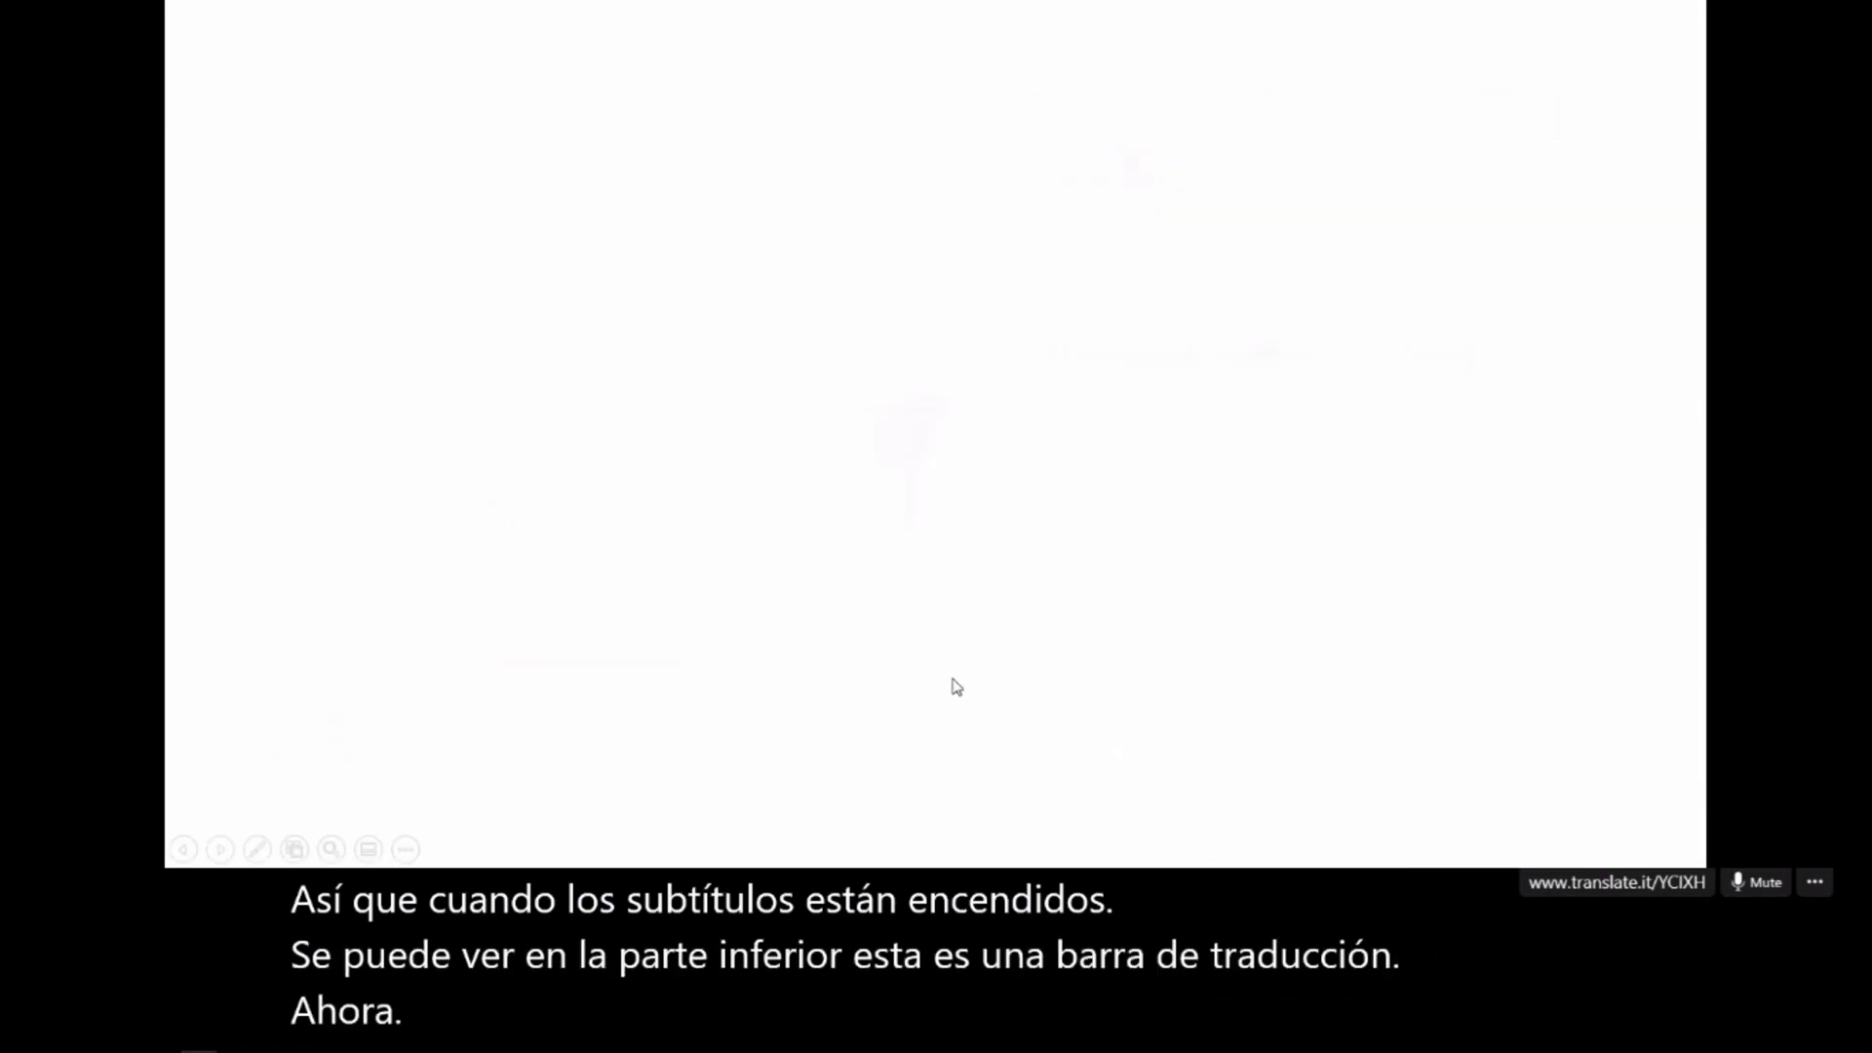
pyautogui.press('Escape')
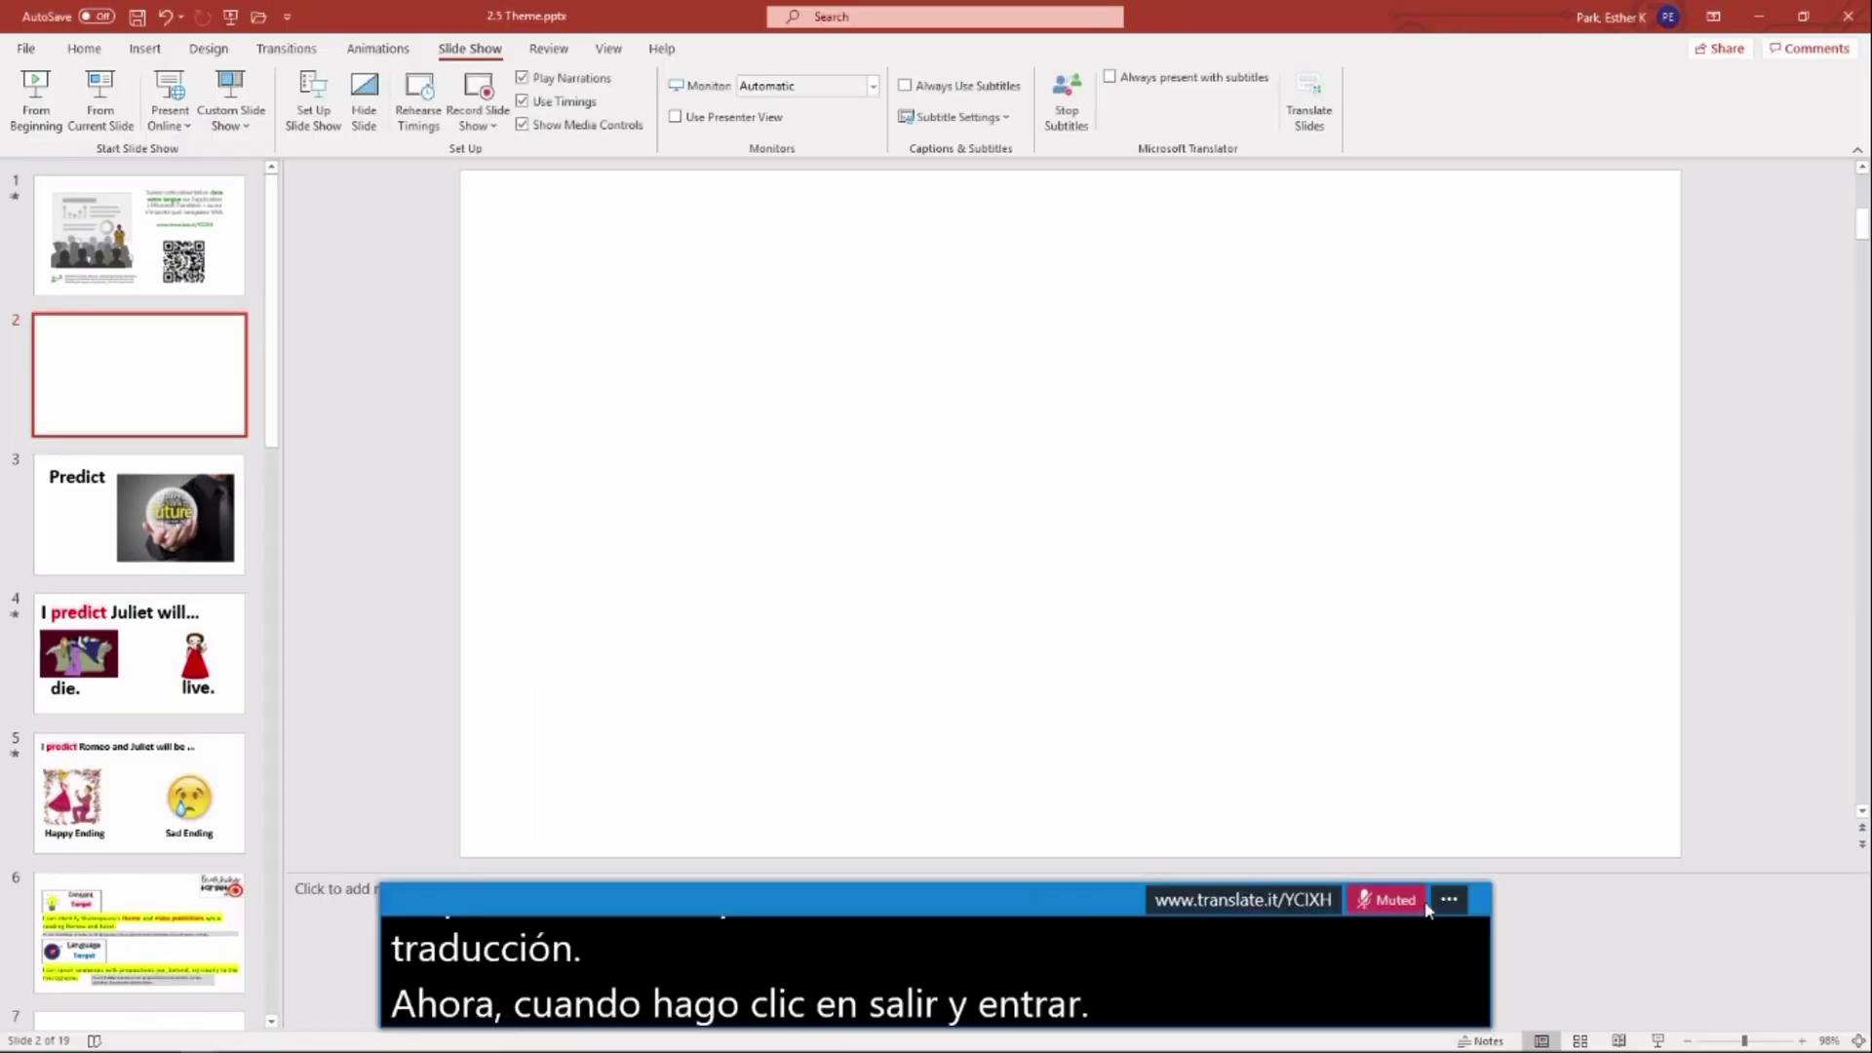
# Step: Unmute the Spanish subtitles and drag the subtitle panel up over the slide
pyautogui.click(1380, 900)
pyautogui.moveTo(1072, 917); pyautogui.dragTo(1127, 535)
pyautogui.moveTo(1039, 663); pyautogui.dragTo(1097, 604)
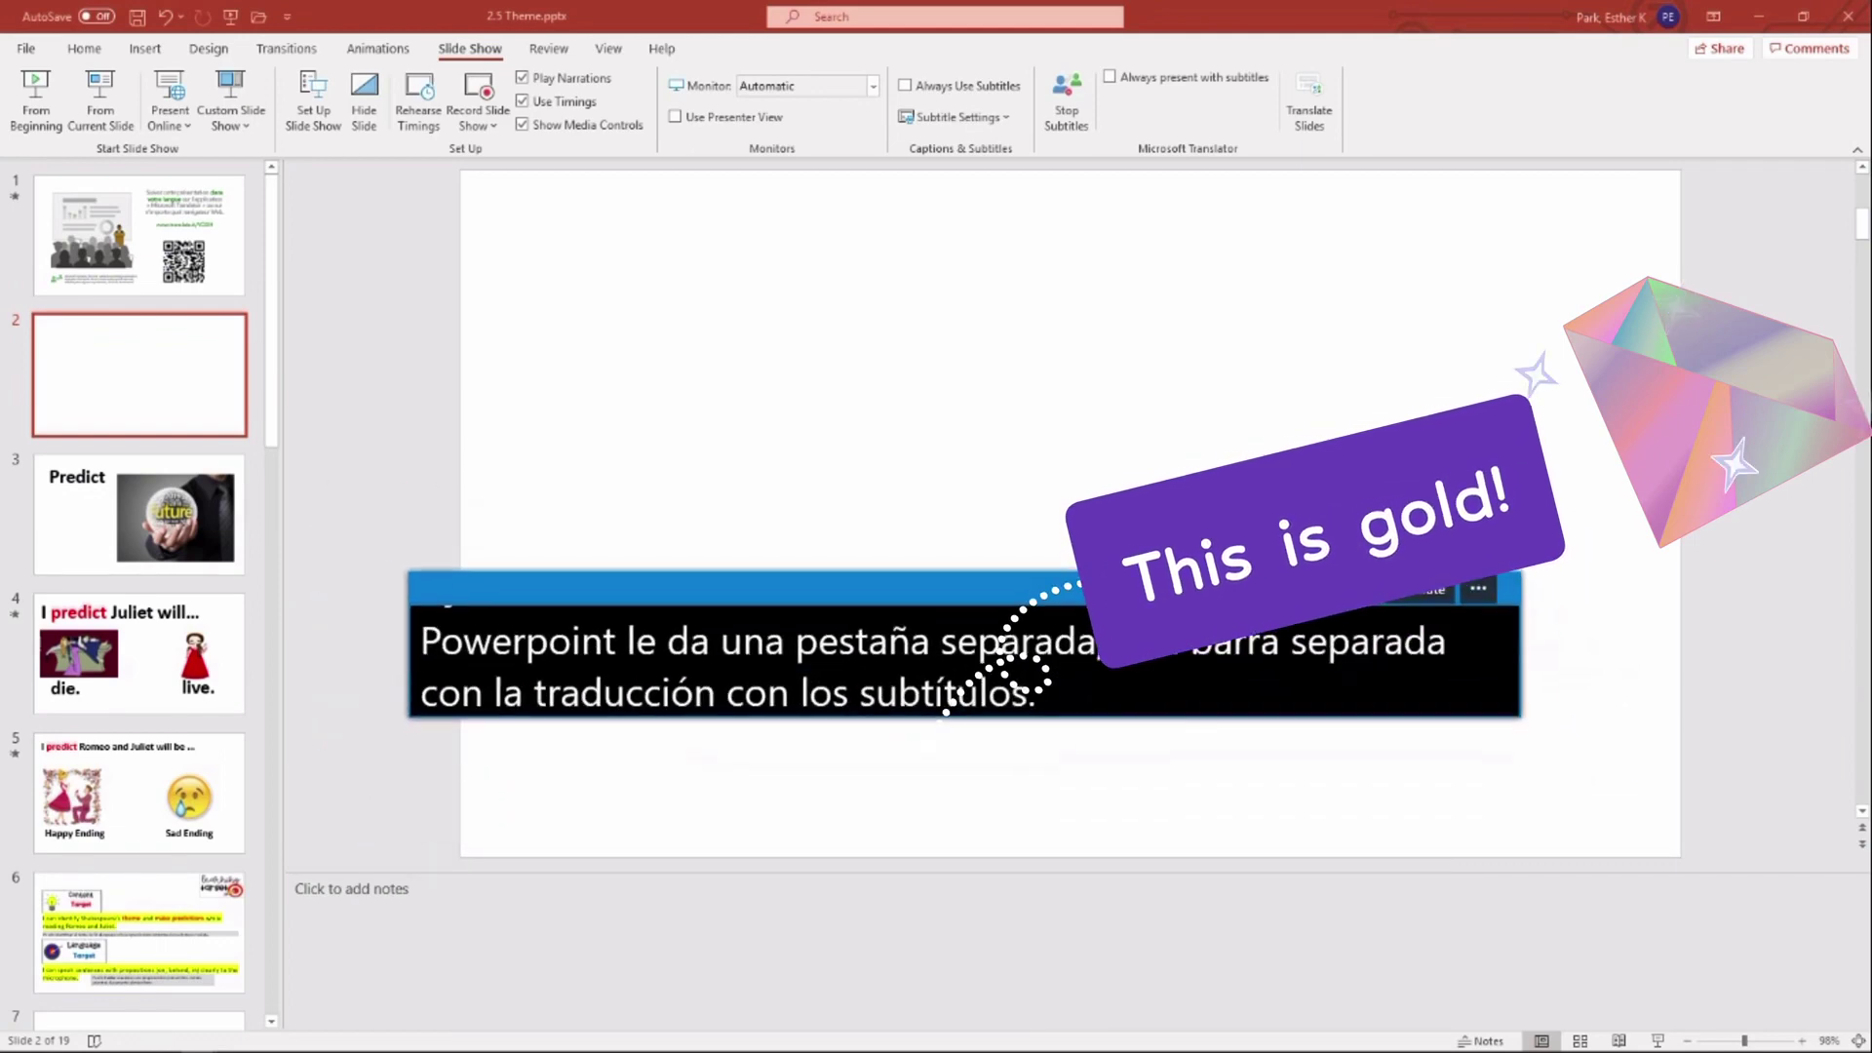
# Step: Minimize PowerPoint, move the subtitle panel lower-left, and stretch it to the right and bottom edges
pyautogui.click(1759, 17)
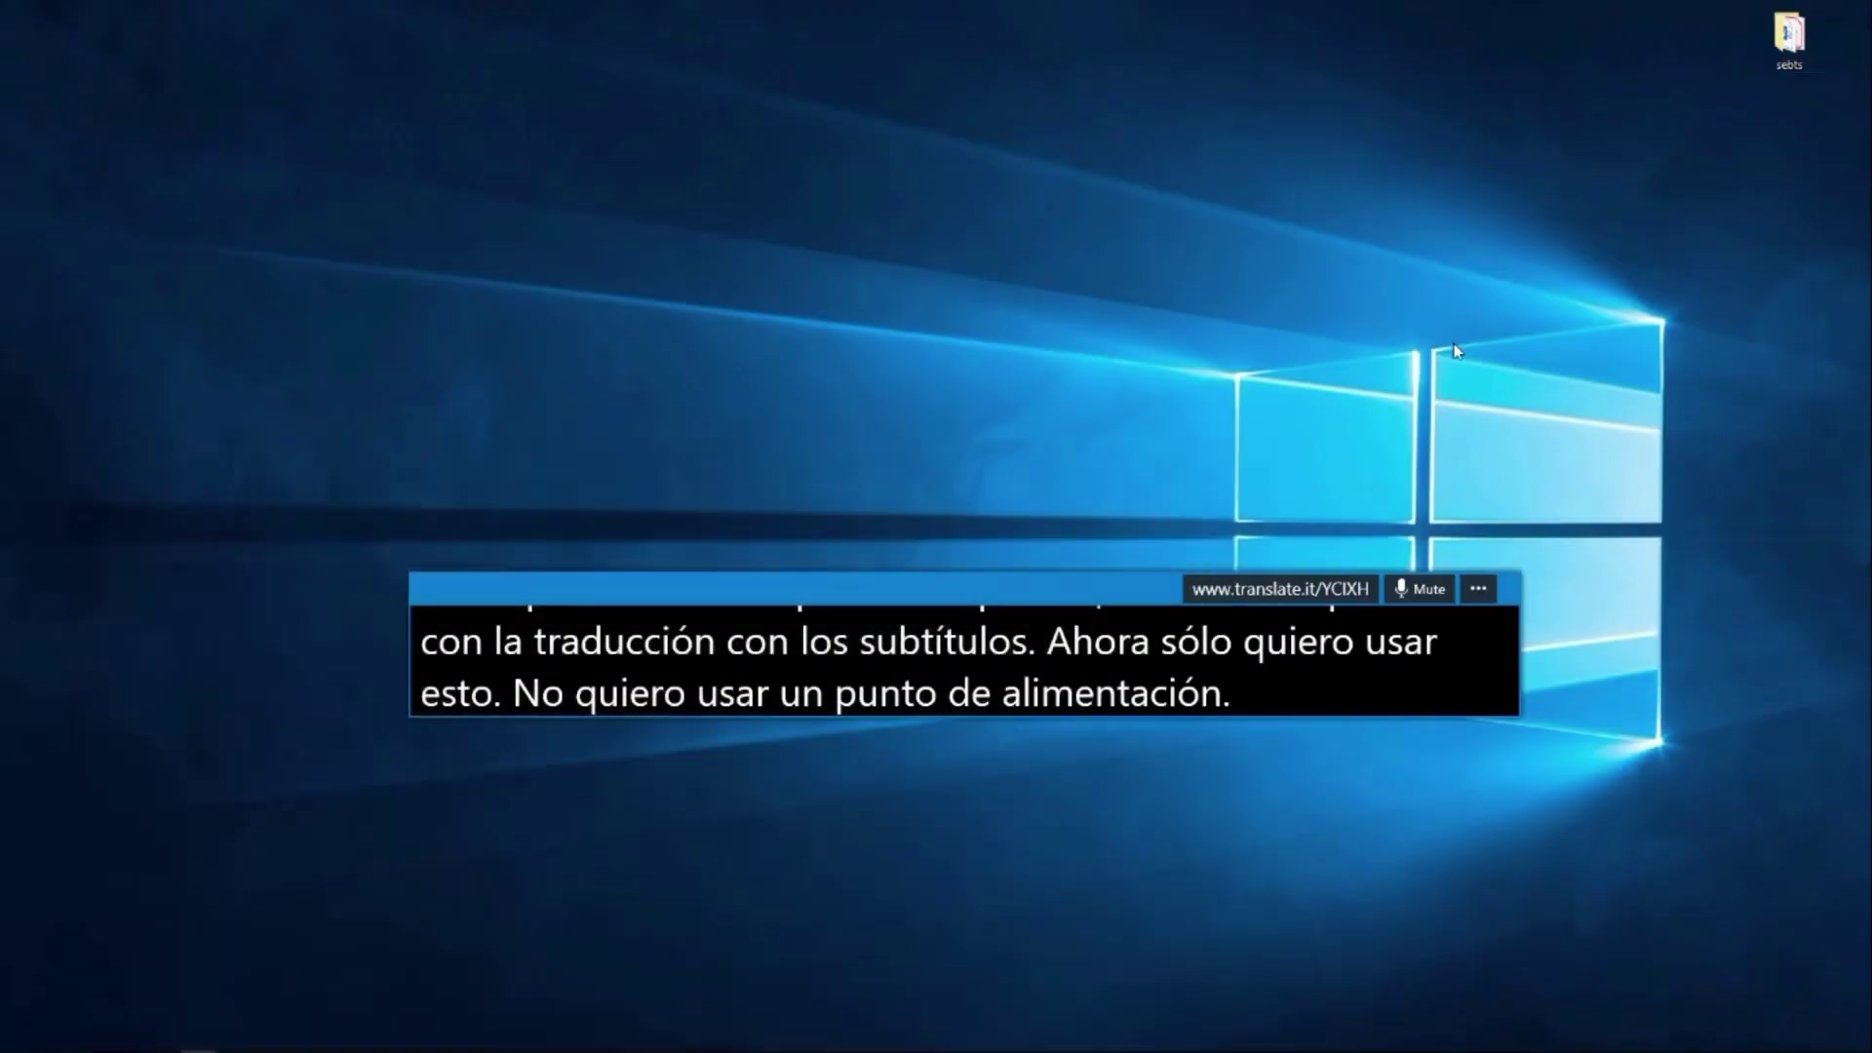
pyautogui.moveTo(1039, 570); pyautogui.dragTo(640, 878)
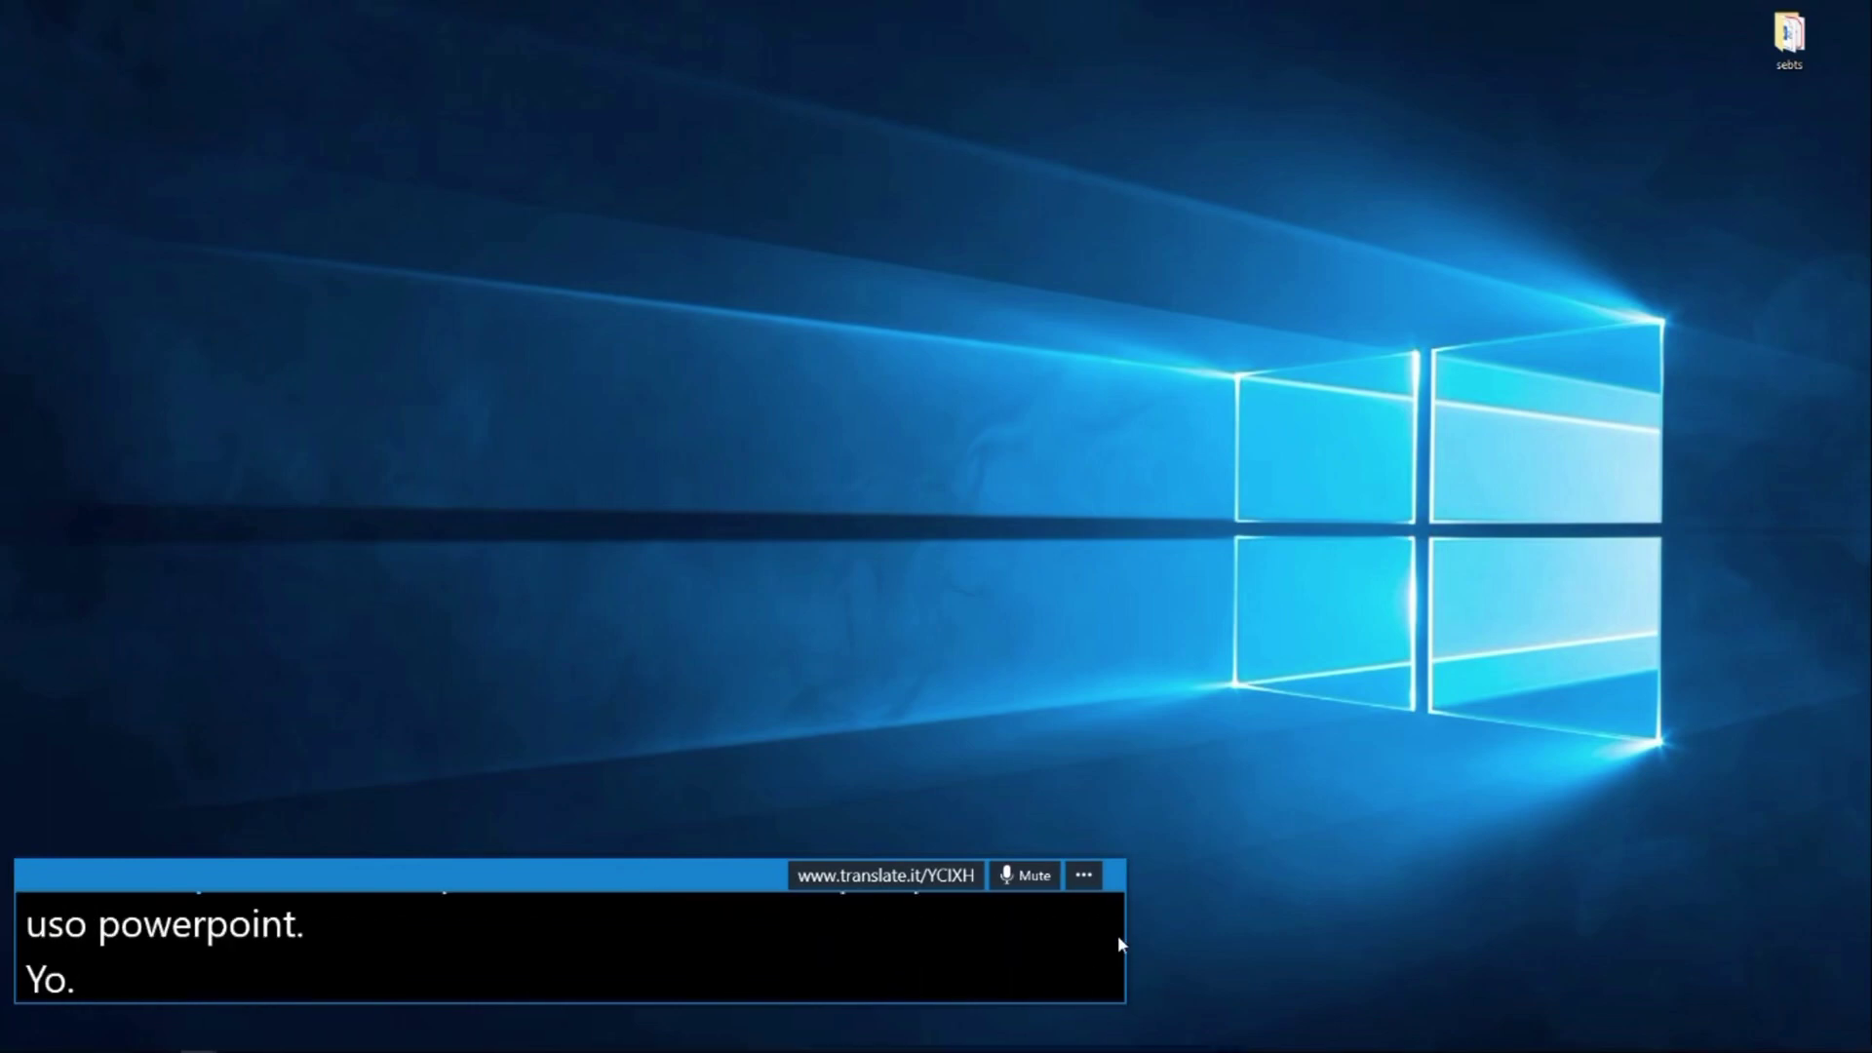
pyautogui.moveTo(1123, 936); pyautogui.dragTo(1862, 938)
pyautogui.moveTo(1124, 1000); pyautogui.dragTo(1121, 1050)
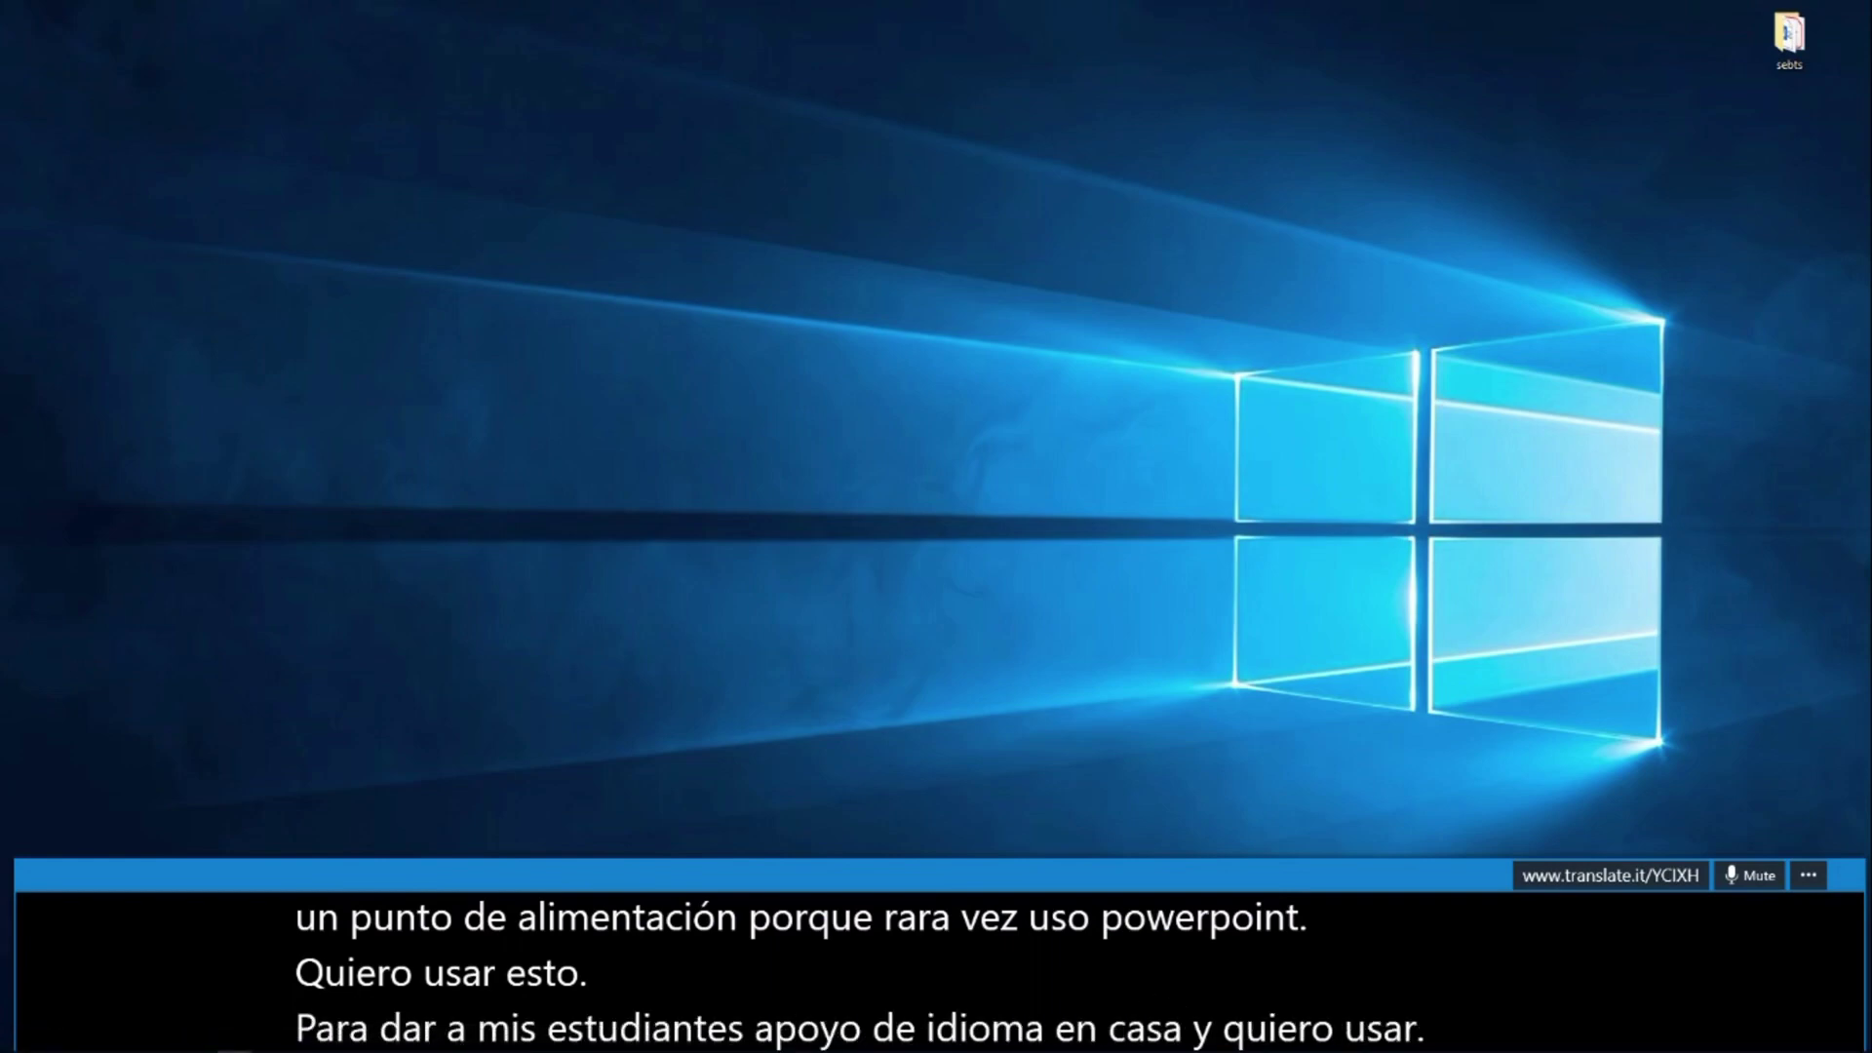
# Step: Restore down the Chrome window and fit it at the top-left above the subtitle bar
pyautogui.hotkey('alt', 'Tab')
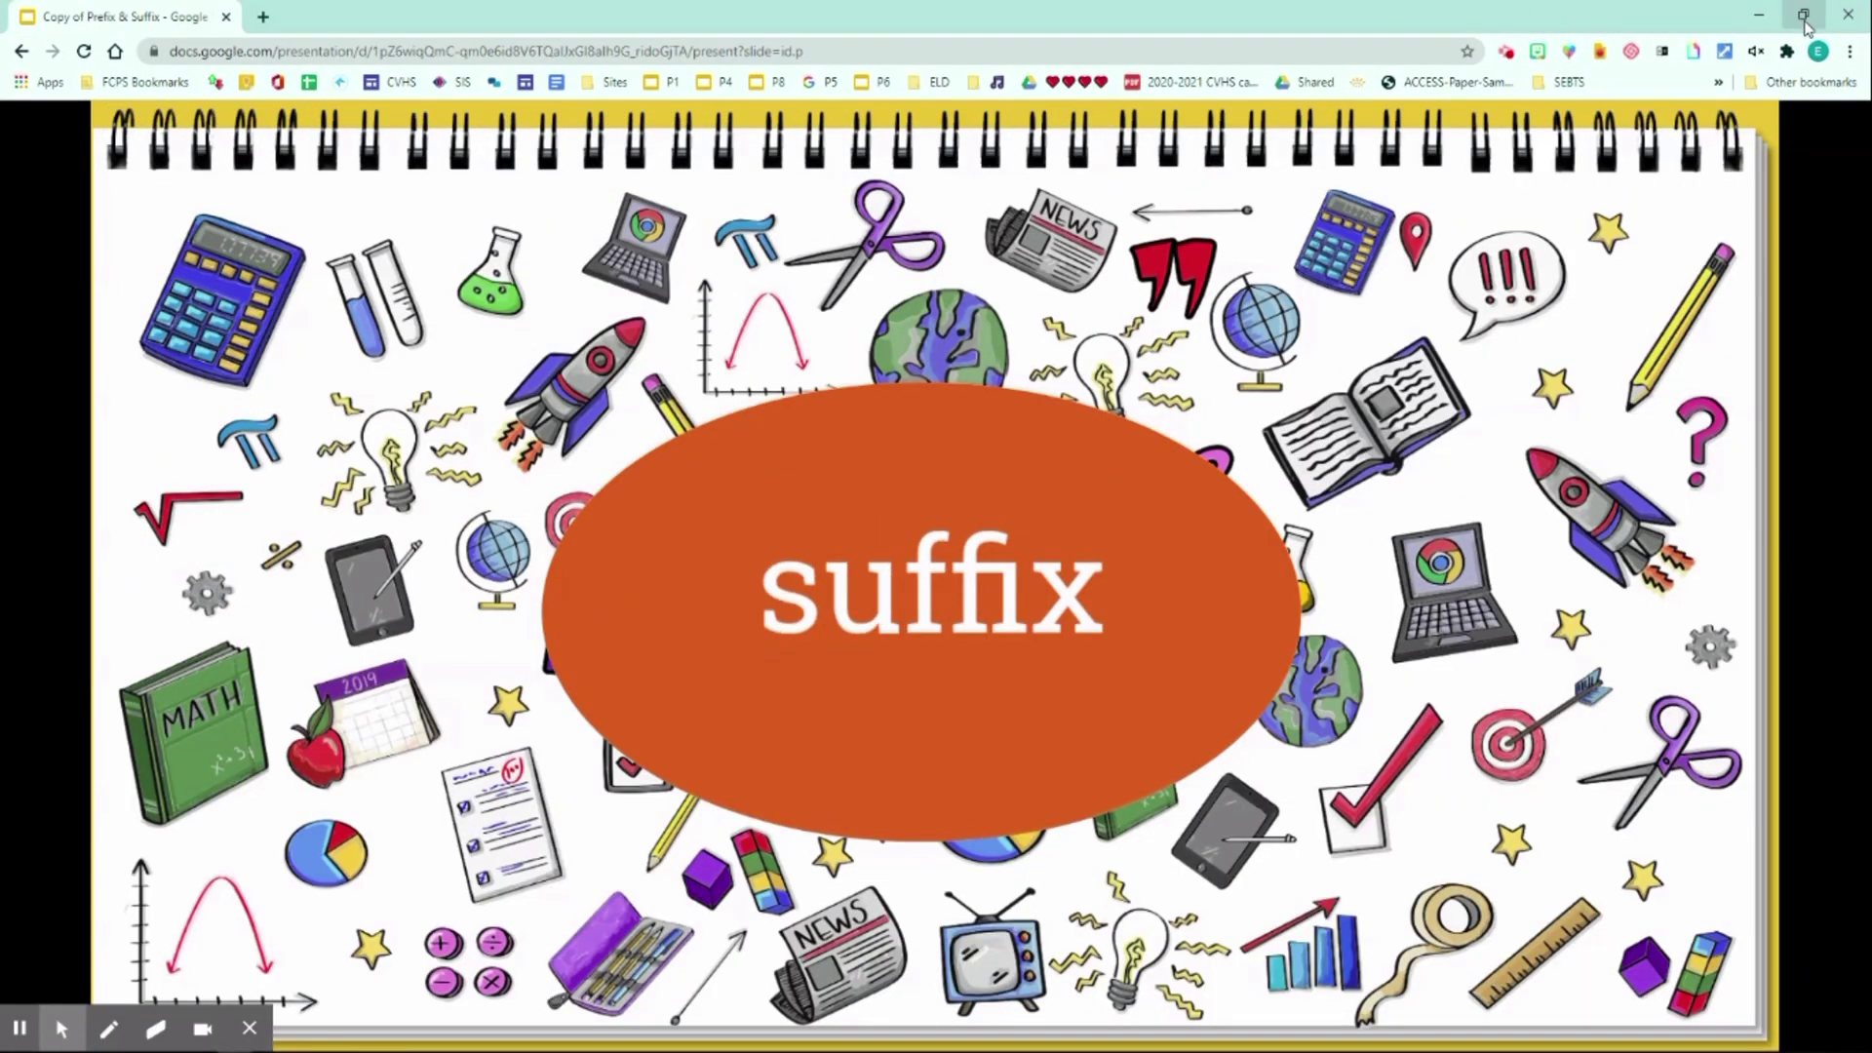
pyautogui.click(1803, 14)
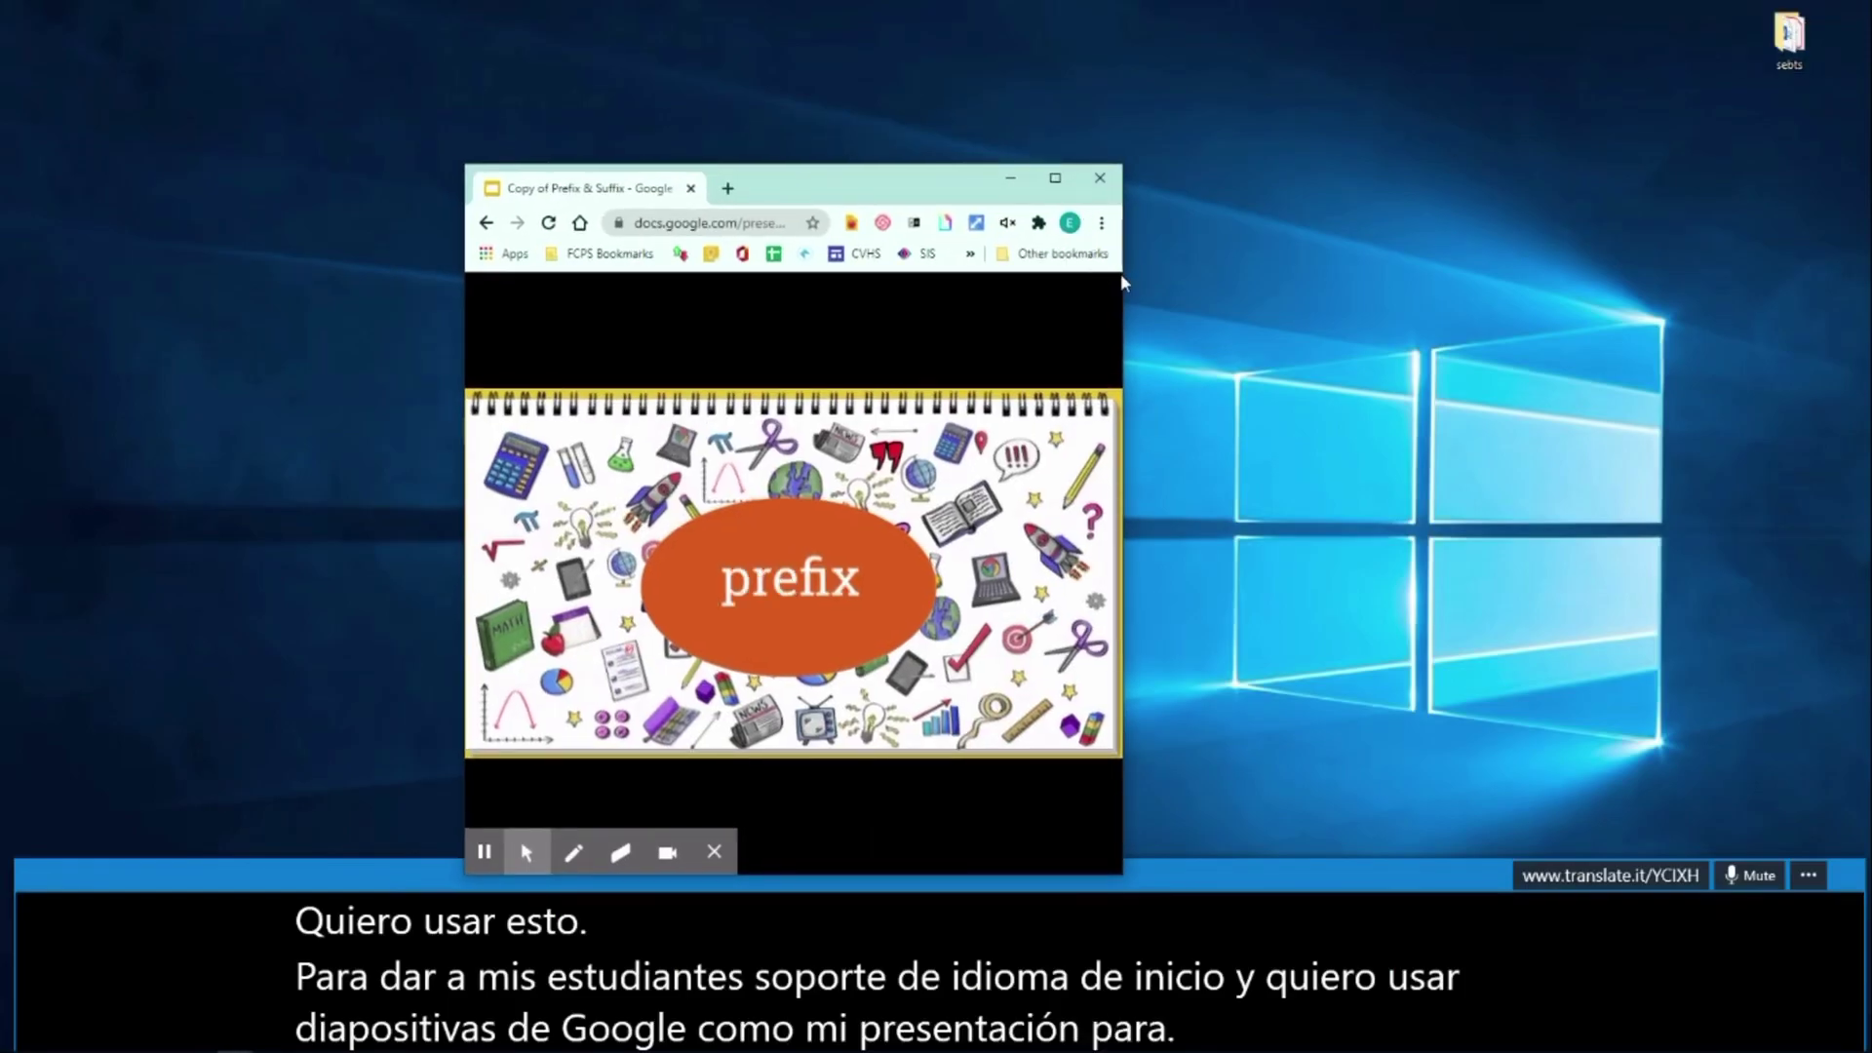
pyautogui.moveTo(1123, 300); pyautogui.dragTo(1858, 287)
pyautogui.moveTo(1292, 202); pyautogui.dragTo(837, 50)
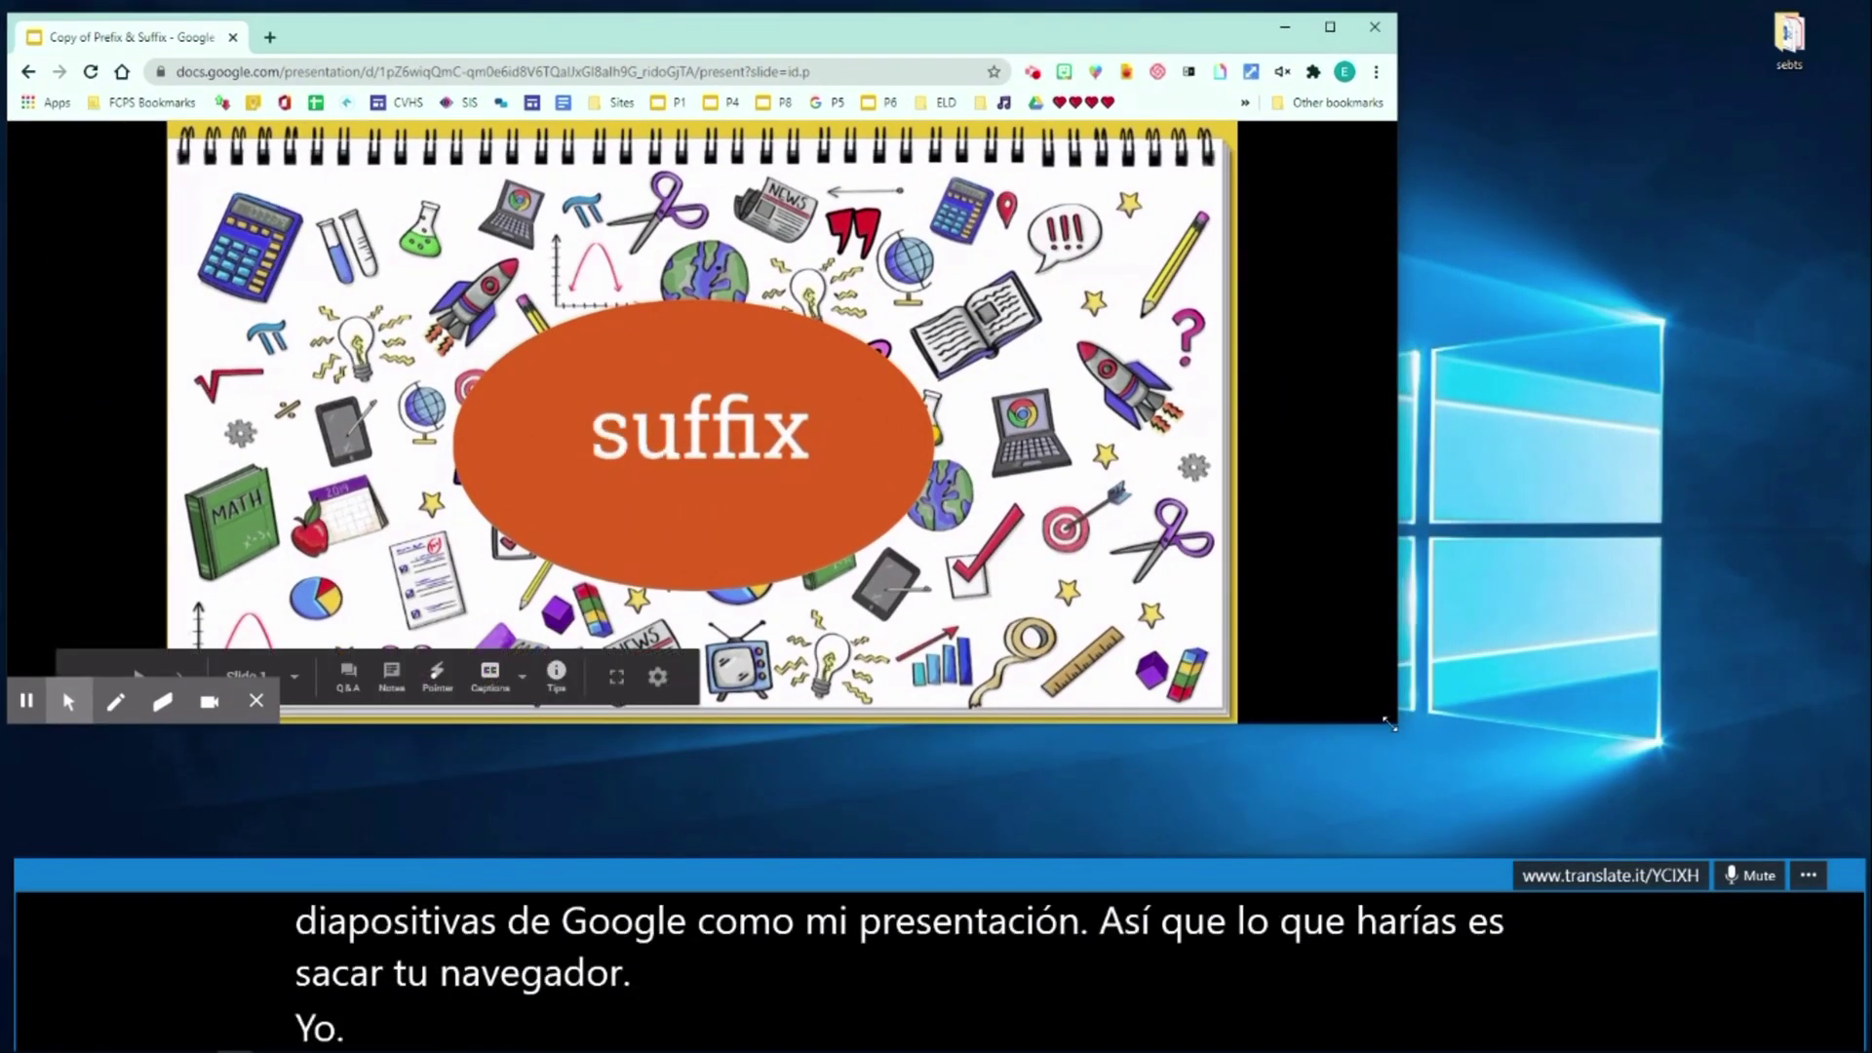
pyautogui.moveTo(1399, 723); pyautogui.dragTo(1861, 892)
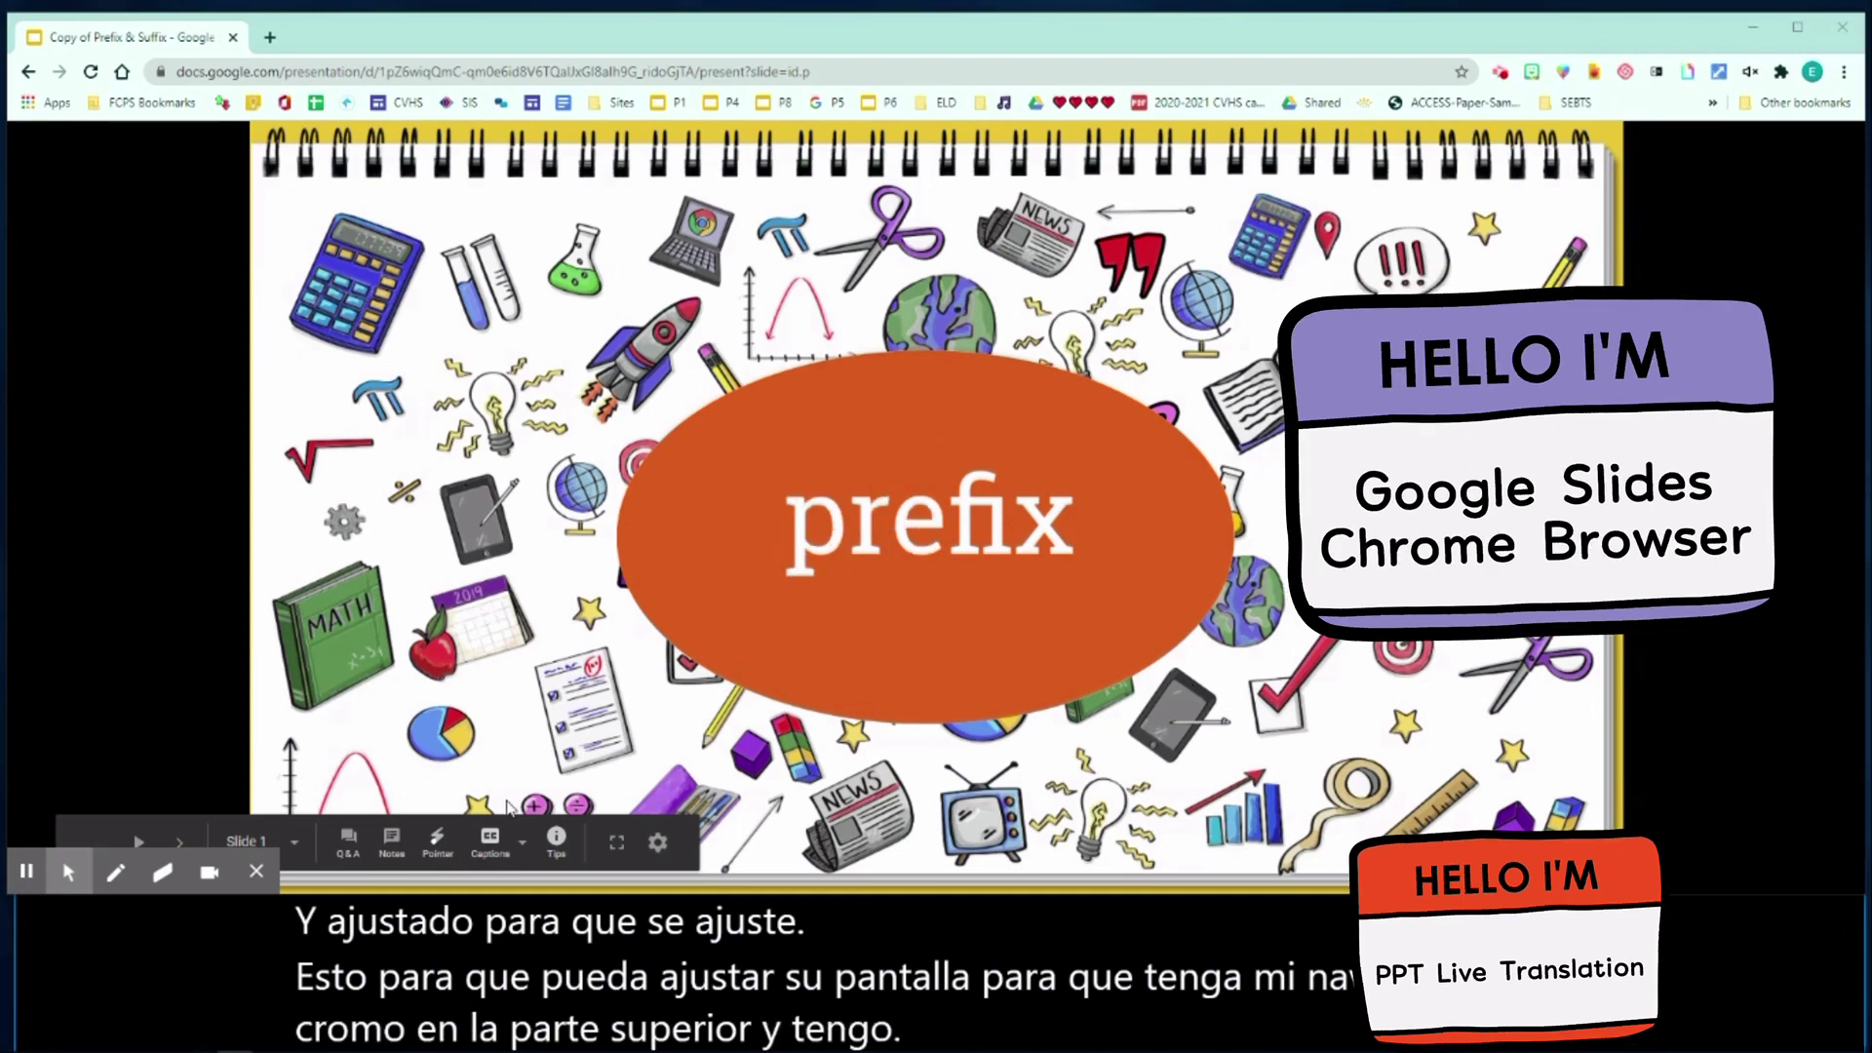
pyautogui.click(62, 860)
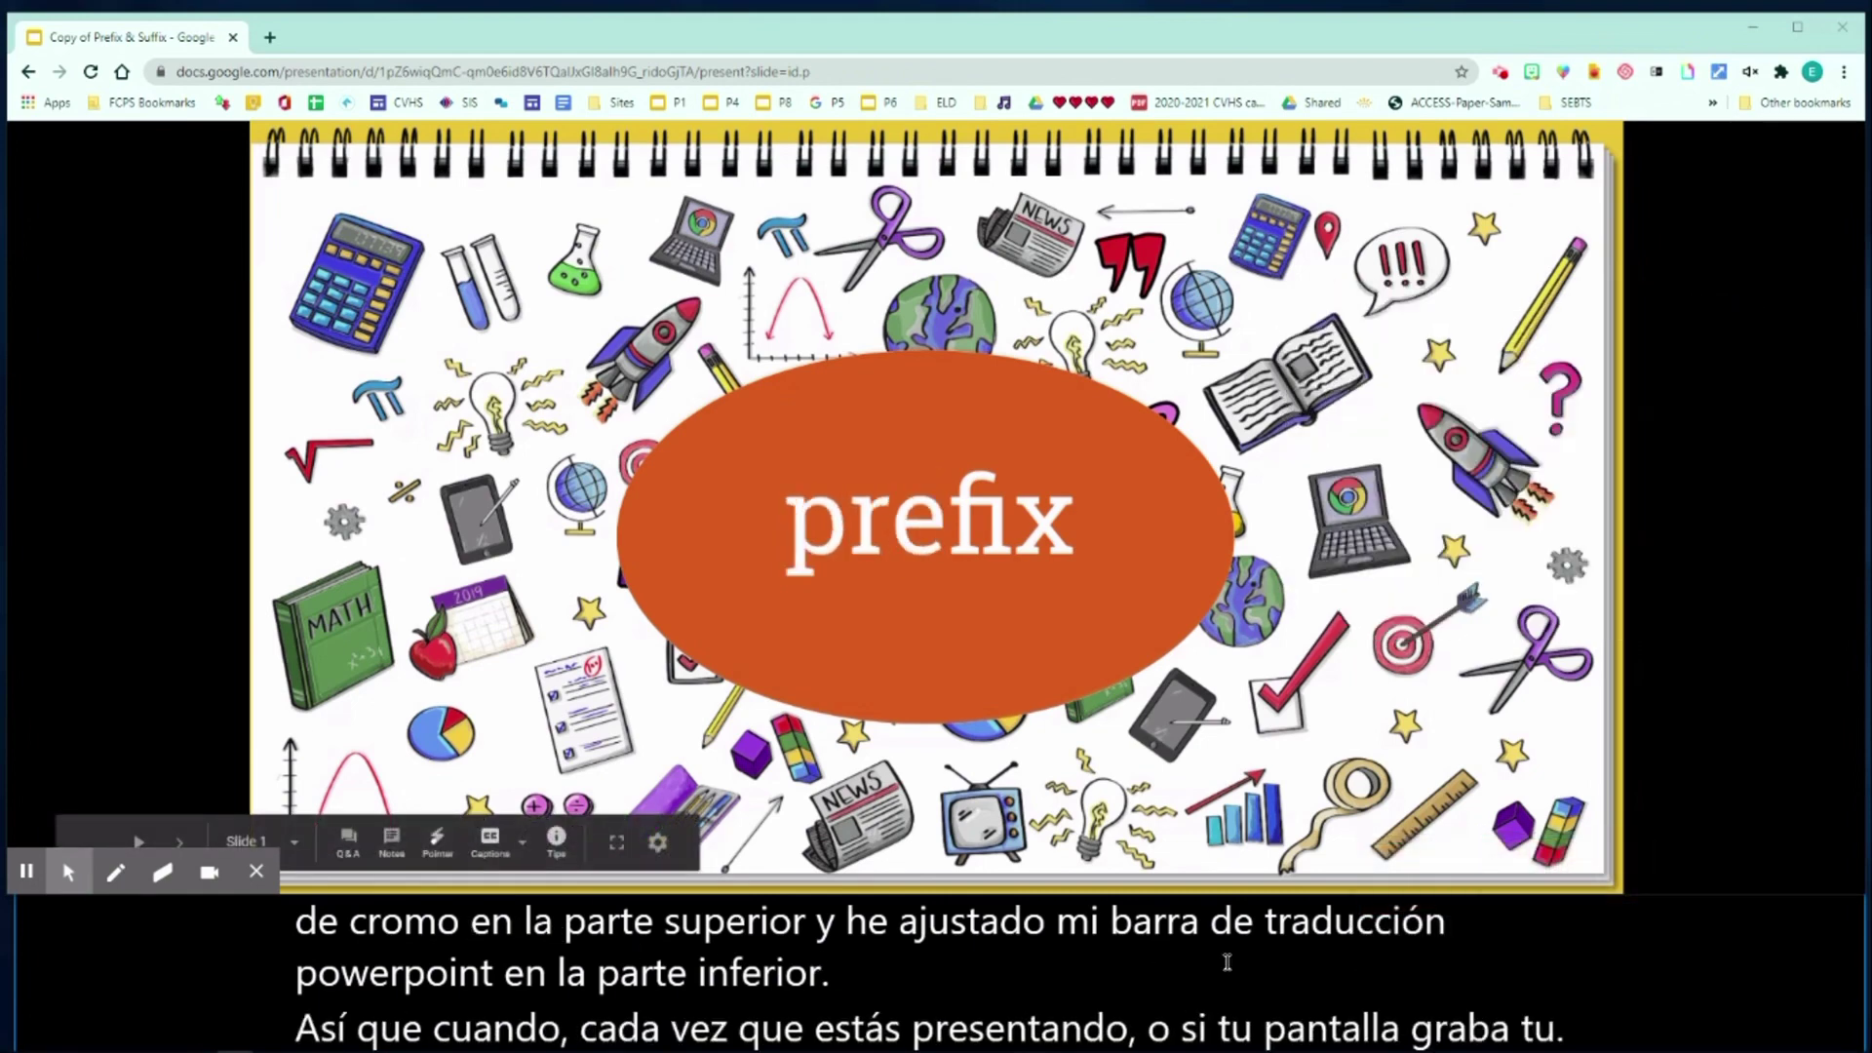
# Step: Advance the Google Slides presentation to the suffix slide
pyautogui.press('Right')
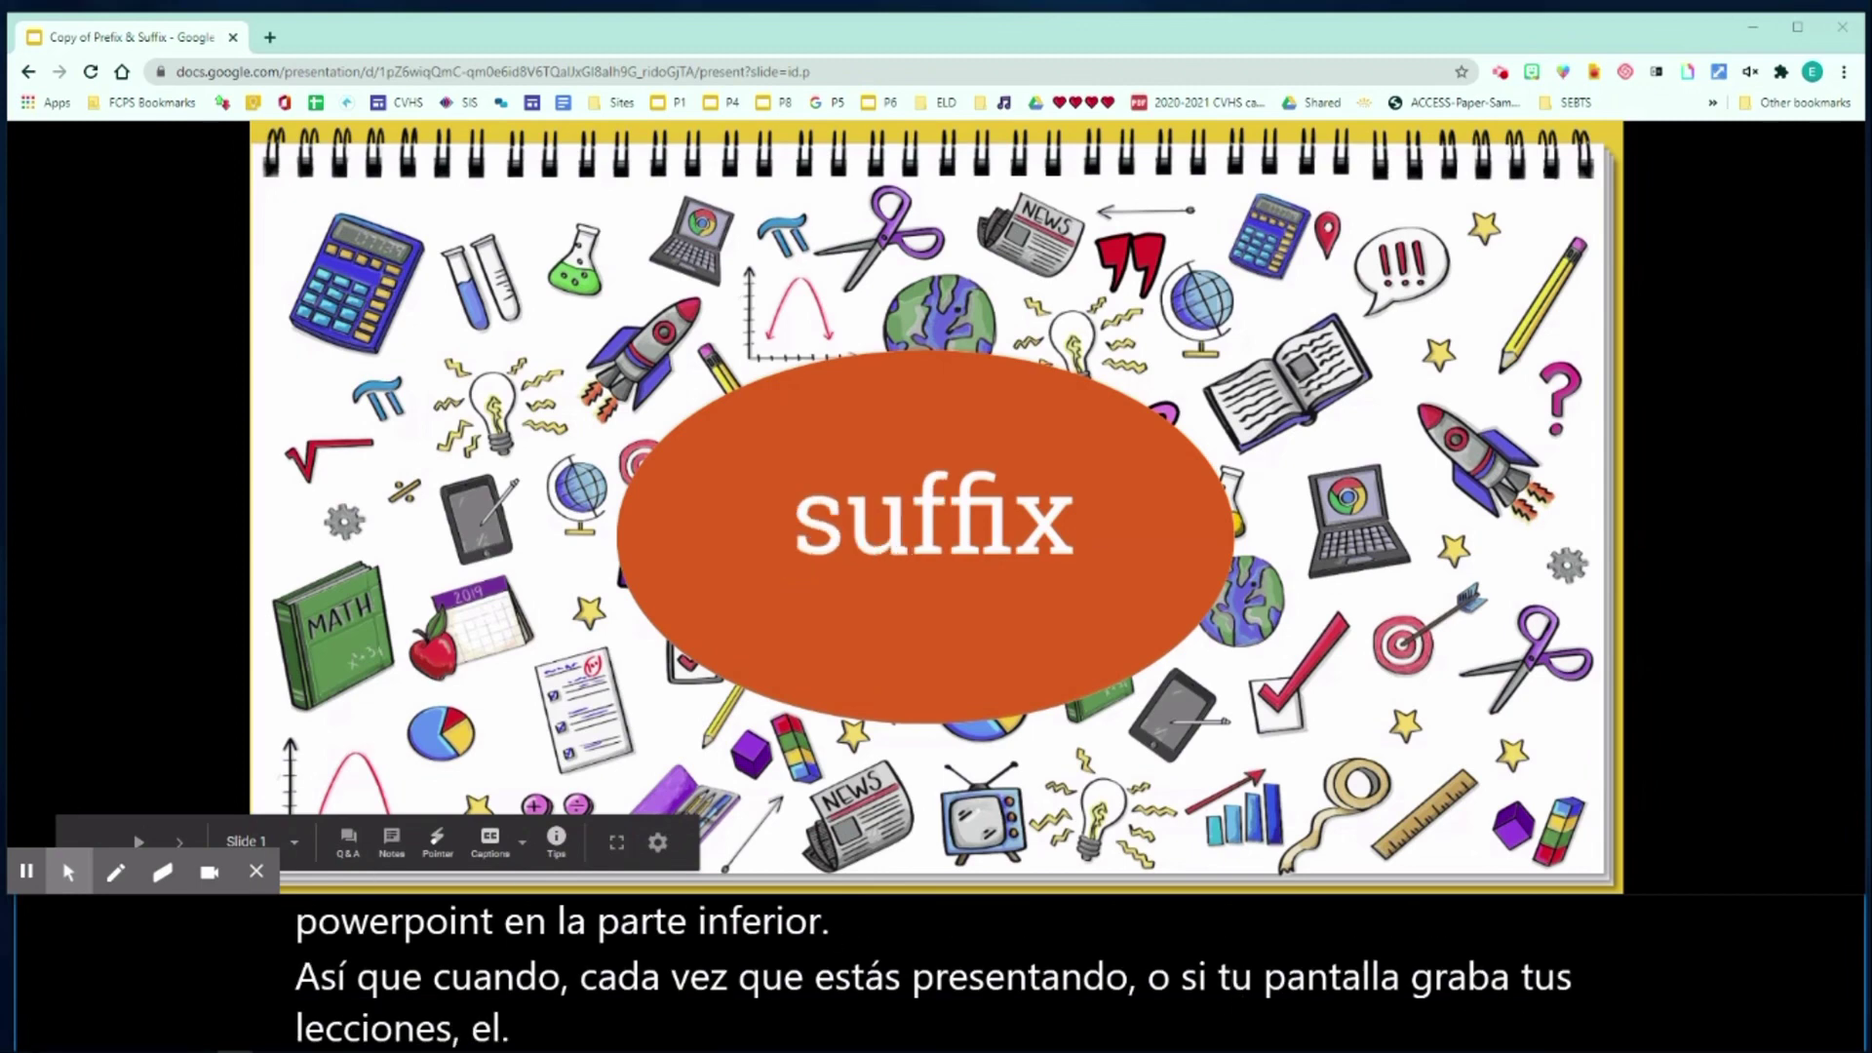